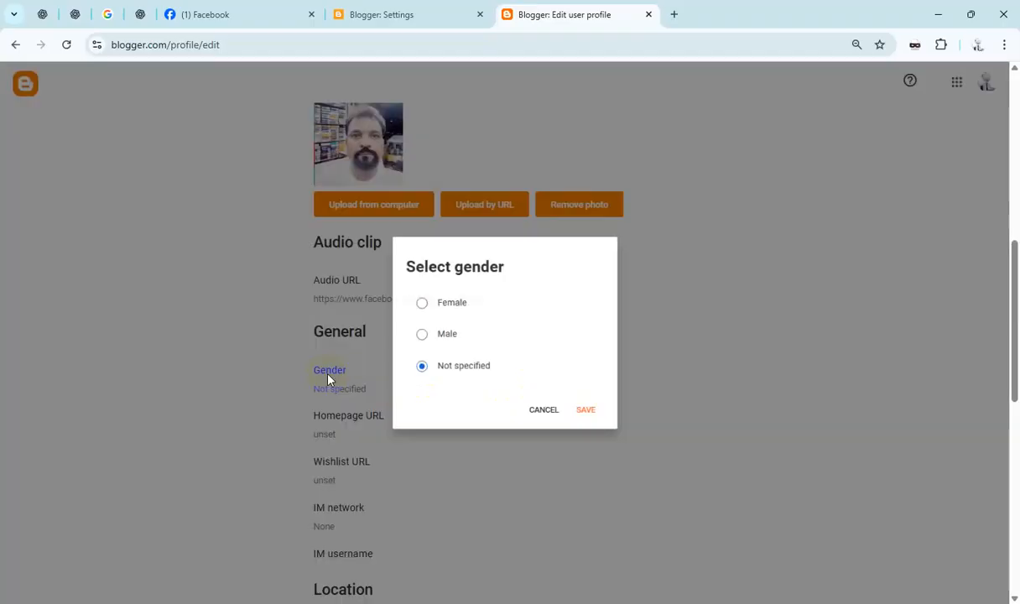
- Set the profile's gender to Male and save it
click(410, 336)
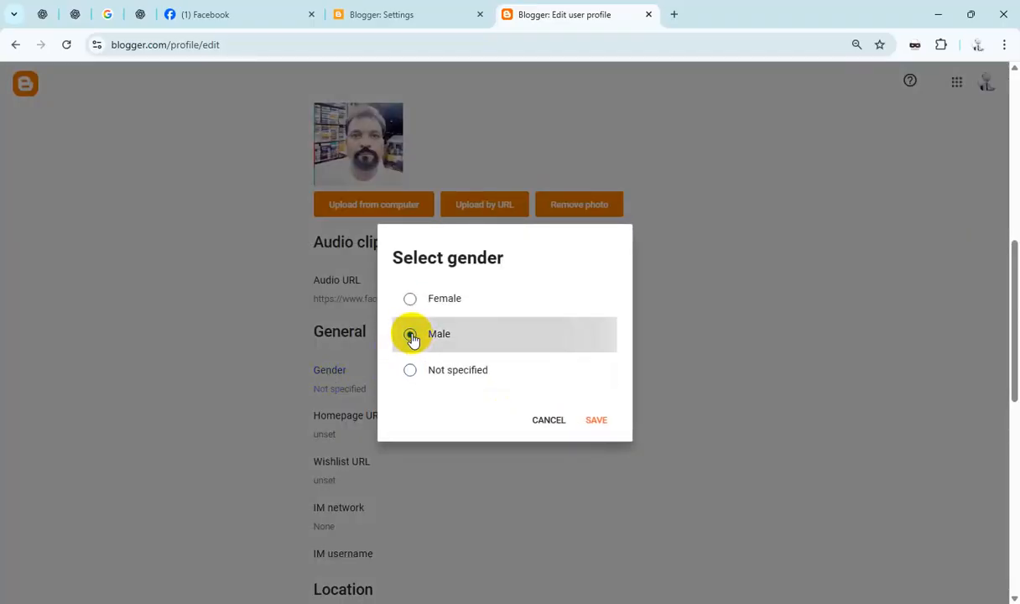
click(596, 420)
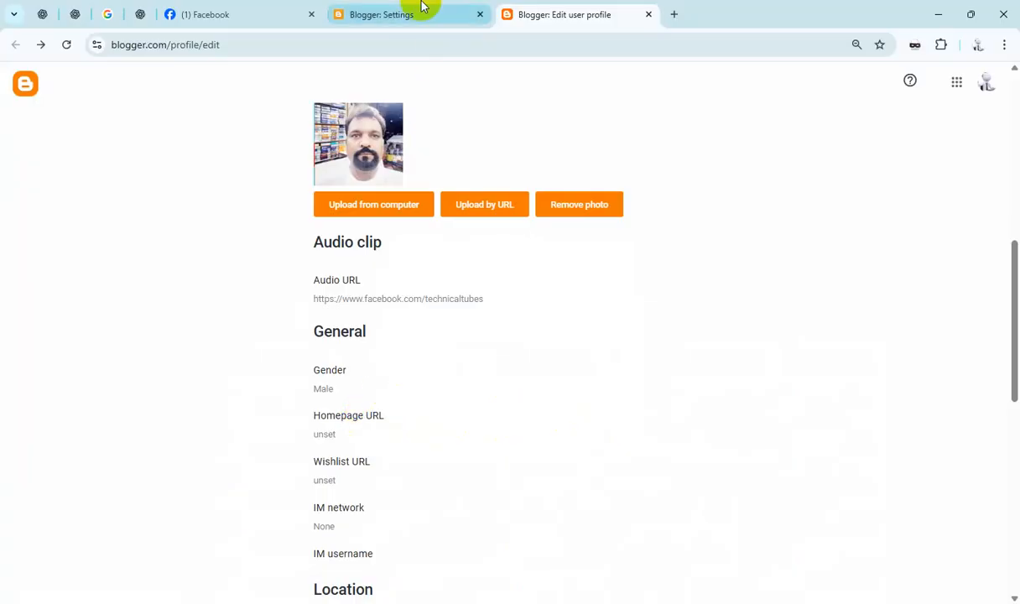
click(394, 13)
click(69, 566)
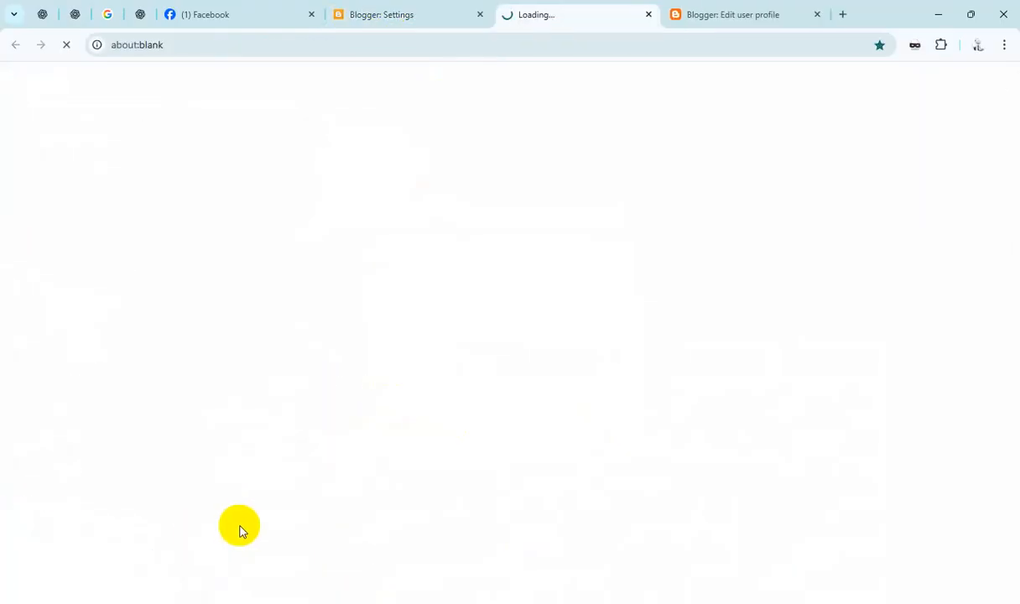
click(349, 44)
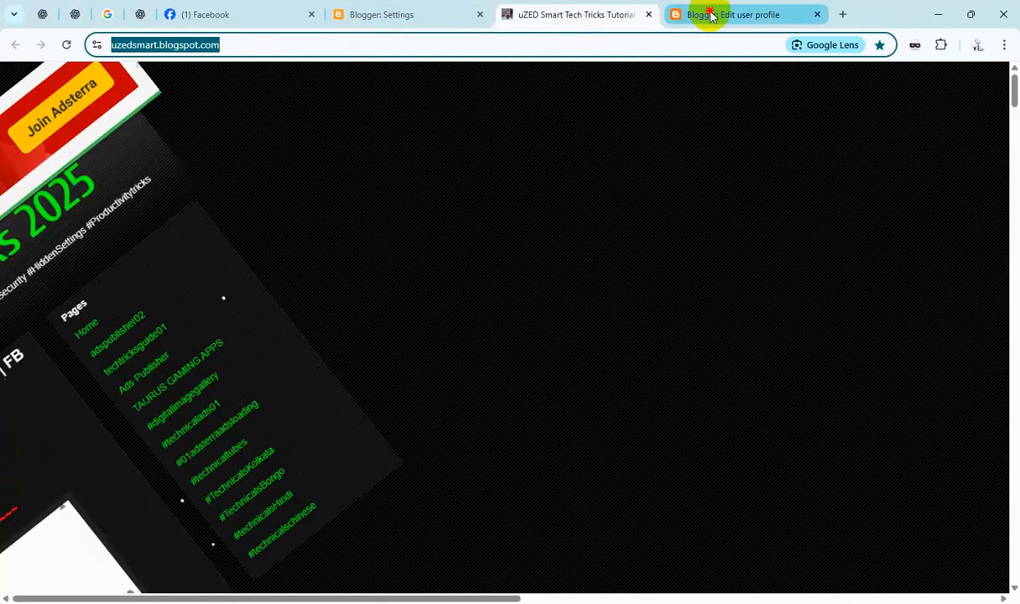
click(708, 15)
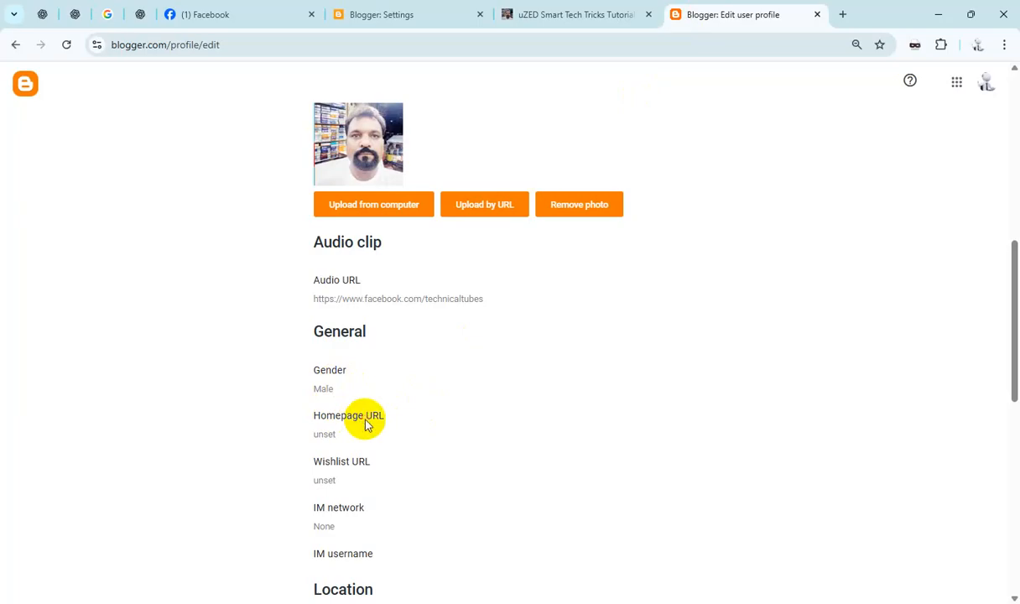
click(361, 423)
click(480, 295)
text(https://uzedsmart.blogspot.com/)
click(605, 398)
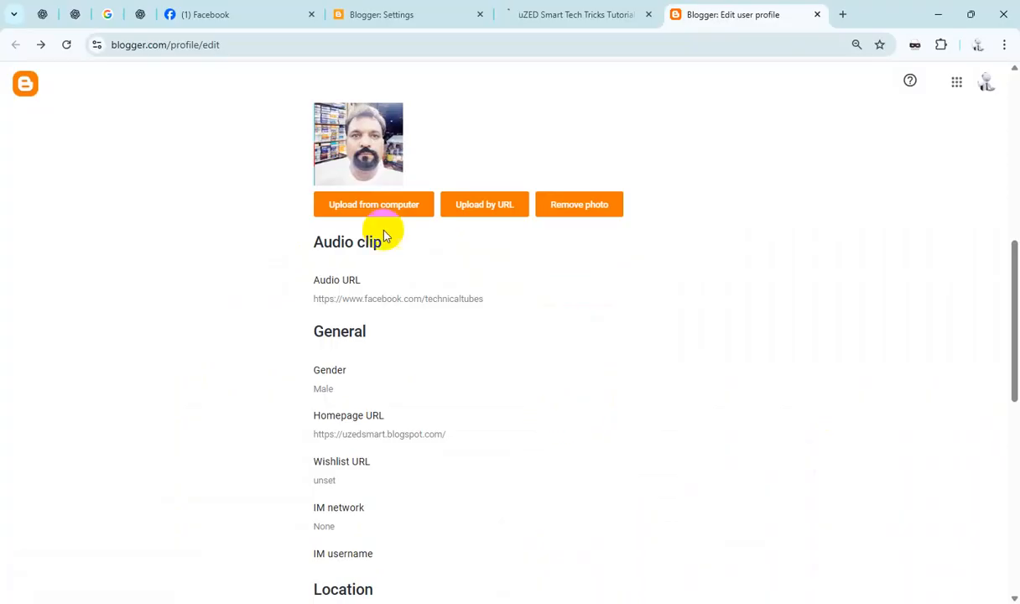
click(237, 16)
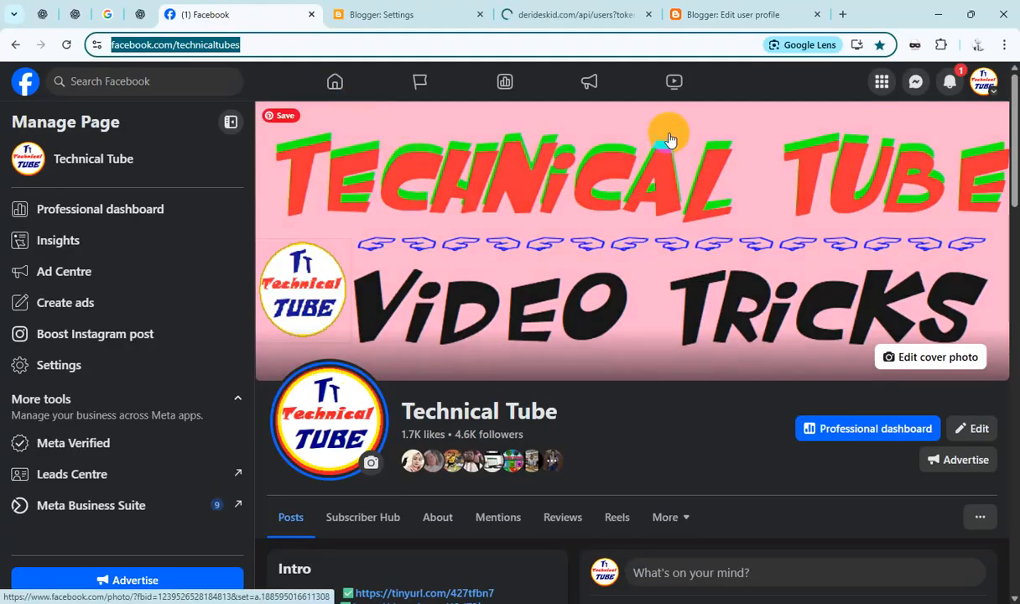
click(696, 16)
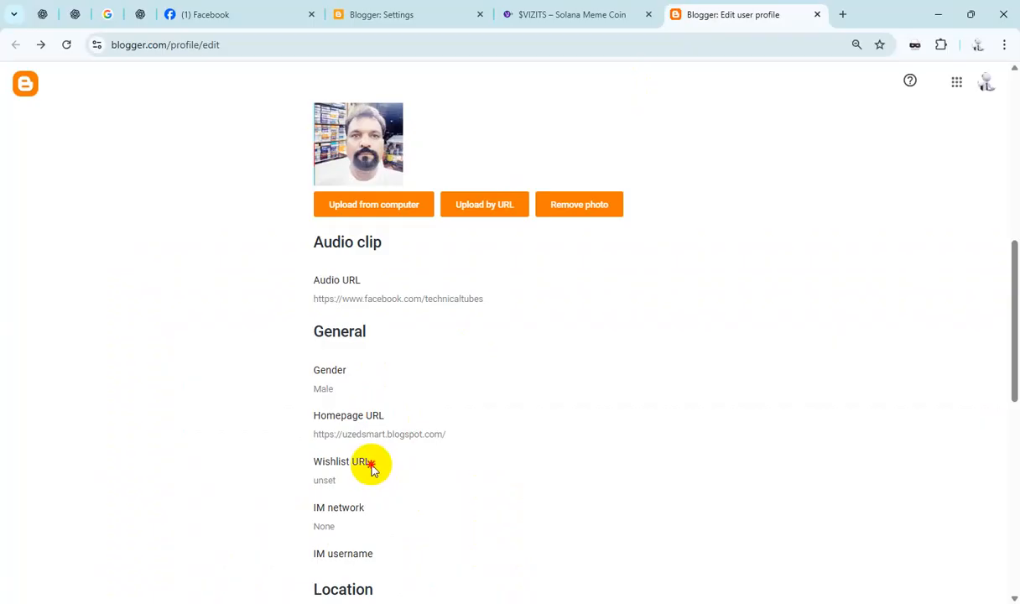
click(371, 466)
click(492, 289)
text(https://www.facebook.com/technicaltubes)
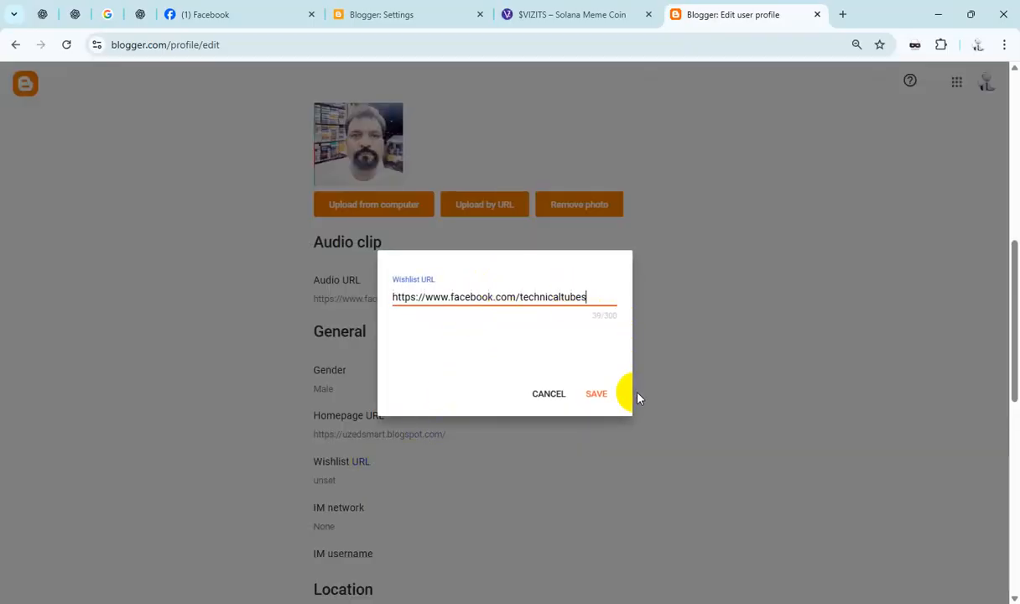
click(606, 400)
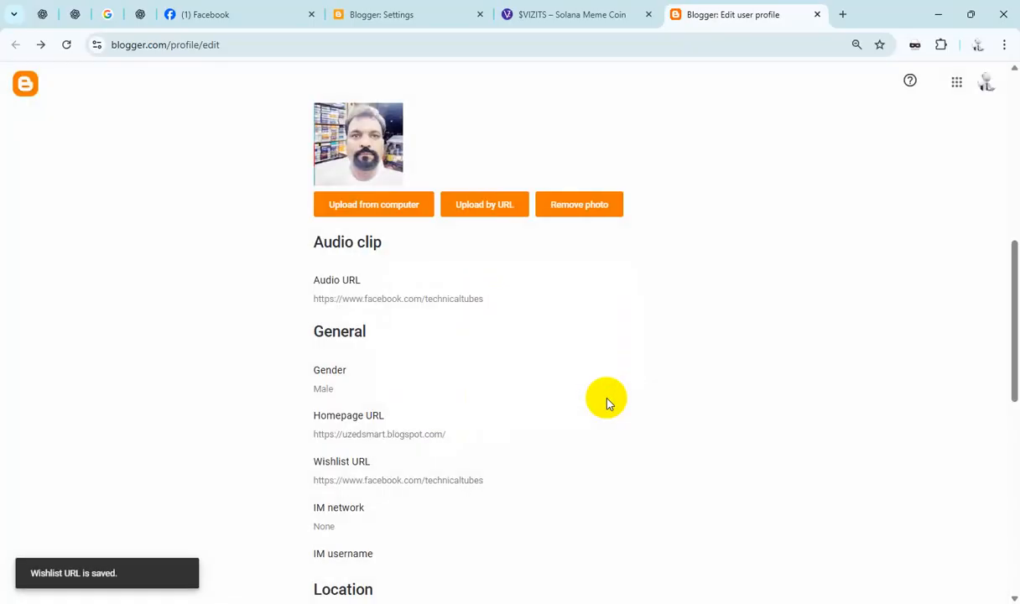
scroll(571, 449, down, 2)
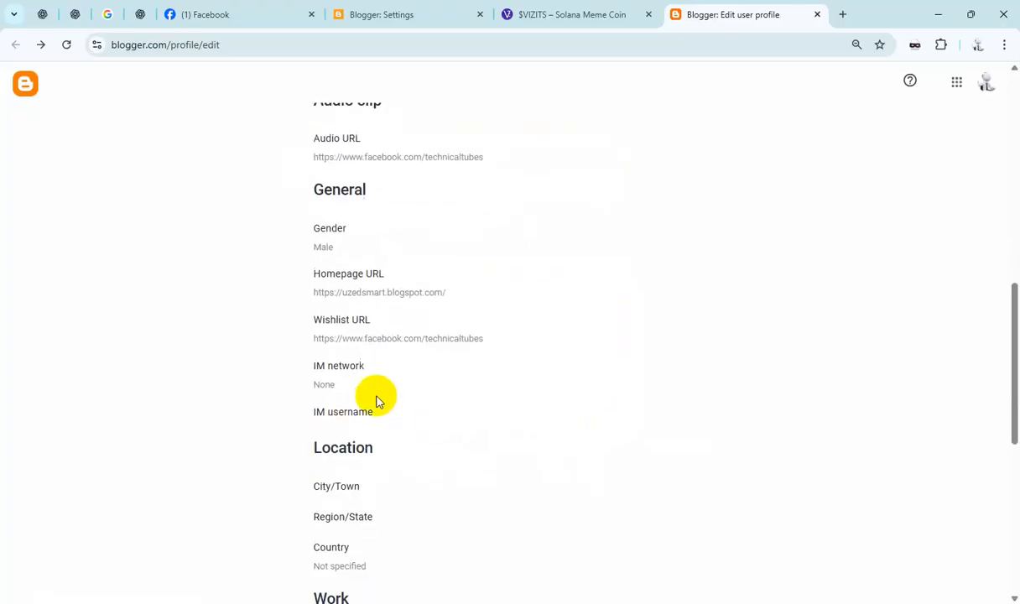
click(364, 377)
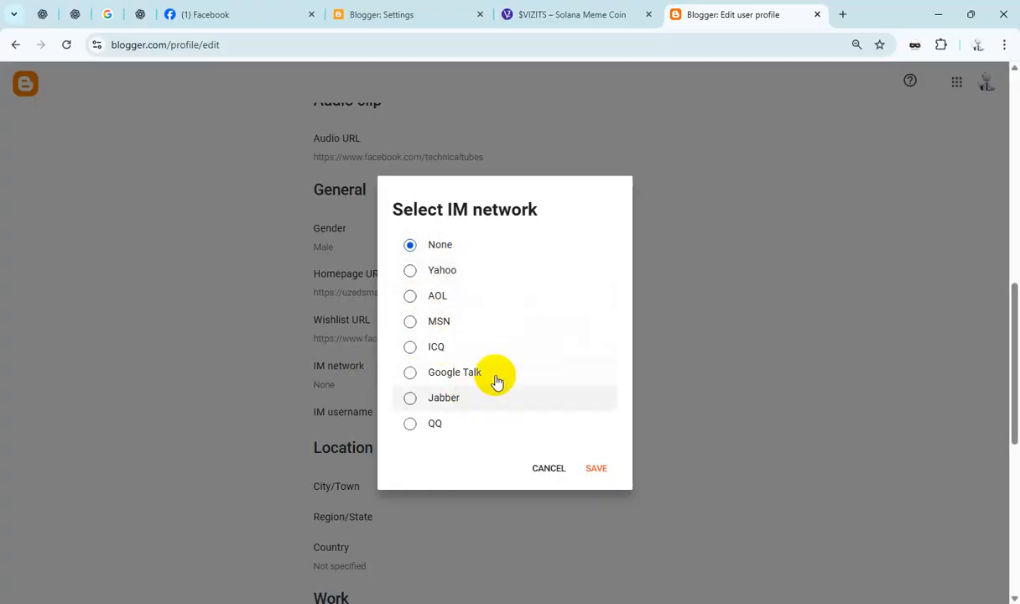
click(547, 468)
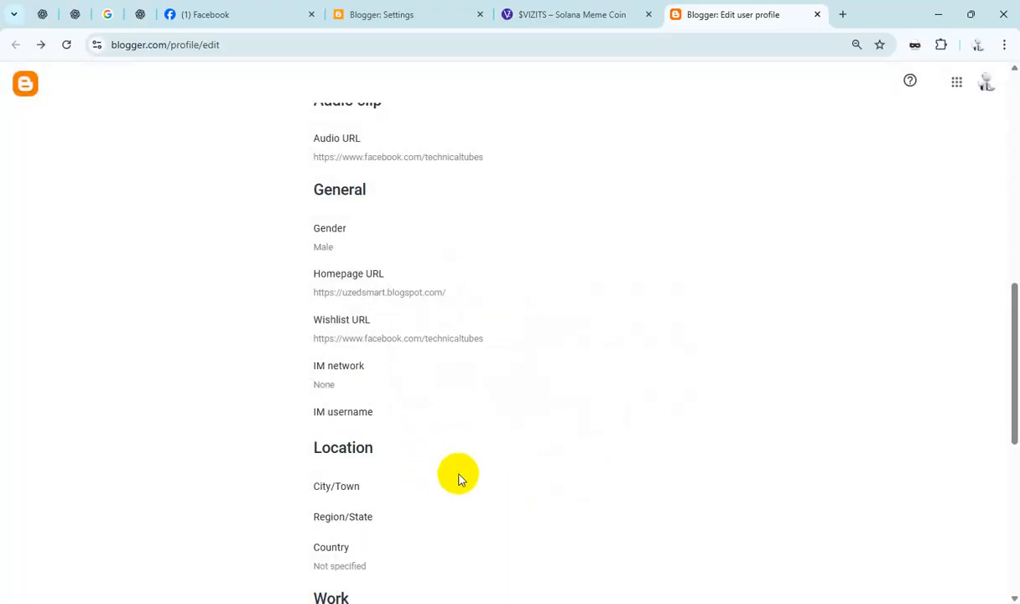
- Save Kolkata as the profile's city/town and West Bengal as its region/state
scroll(369, 445, down, 1)
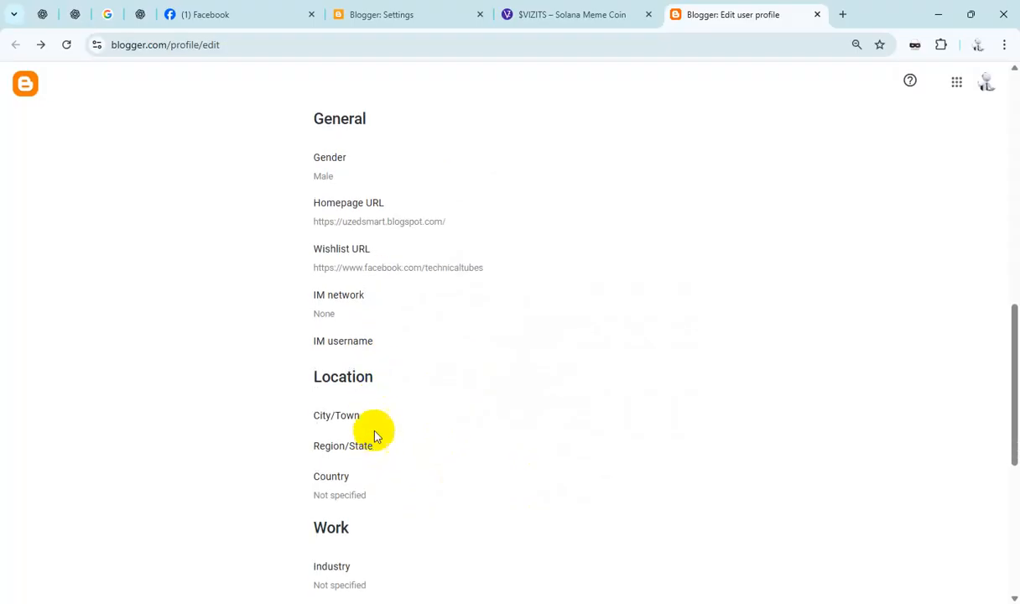
click(344, 424)
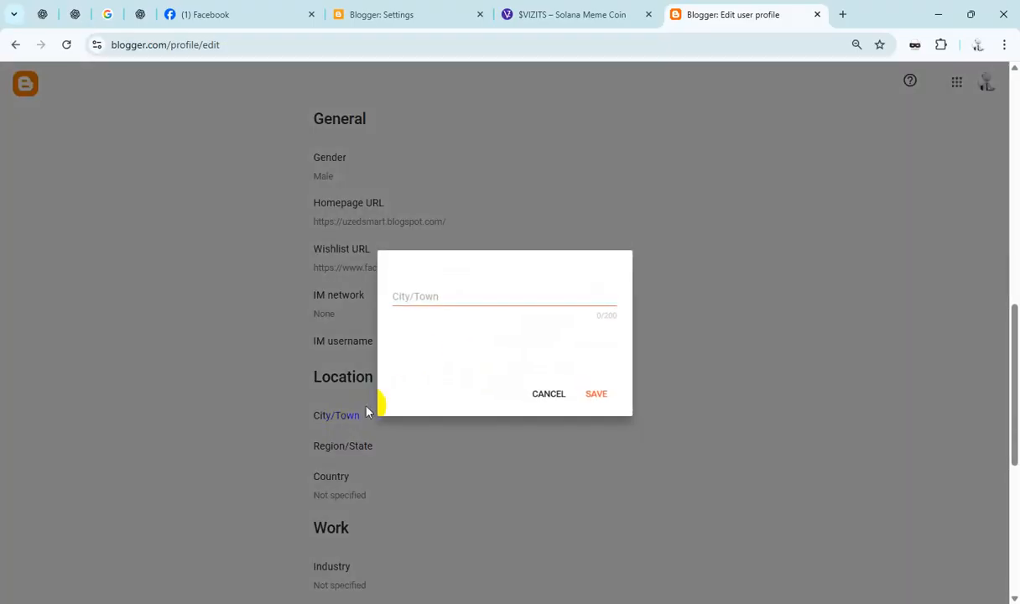
click(473, 295)
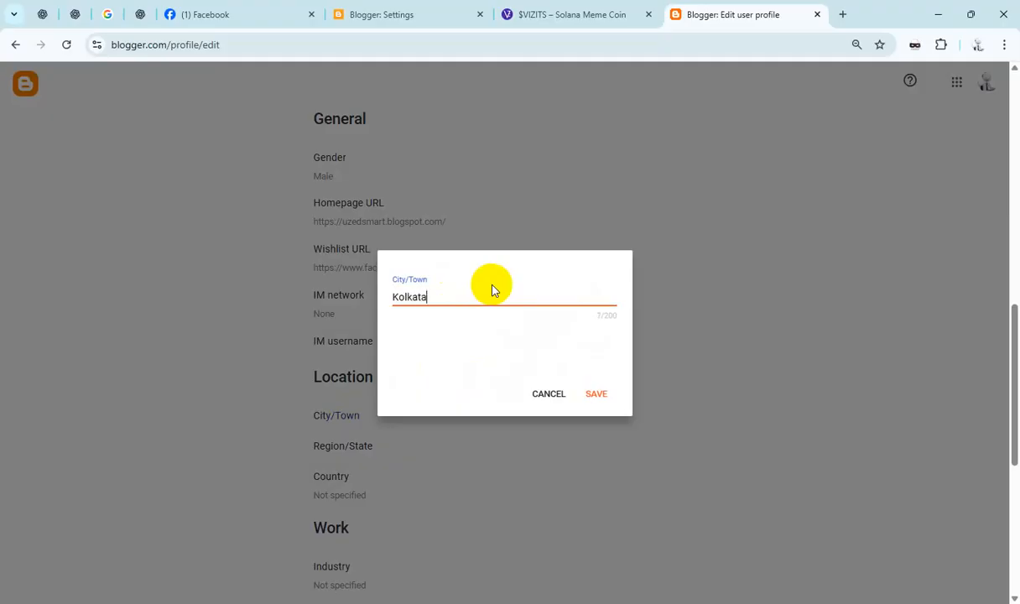
click(597, 393)
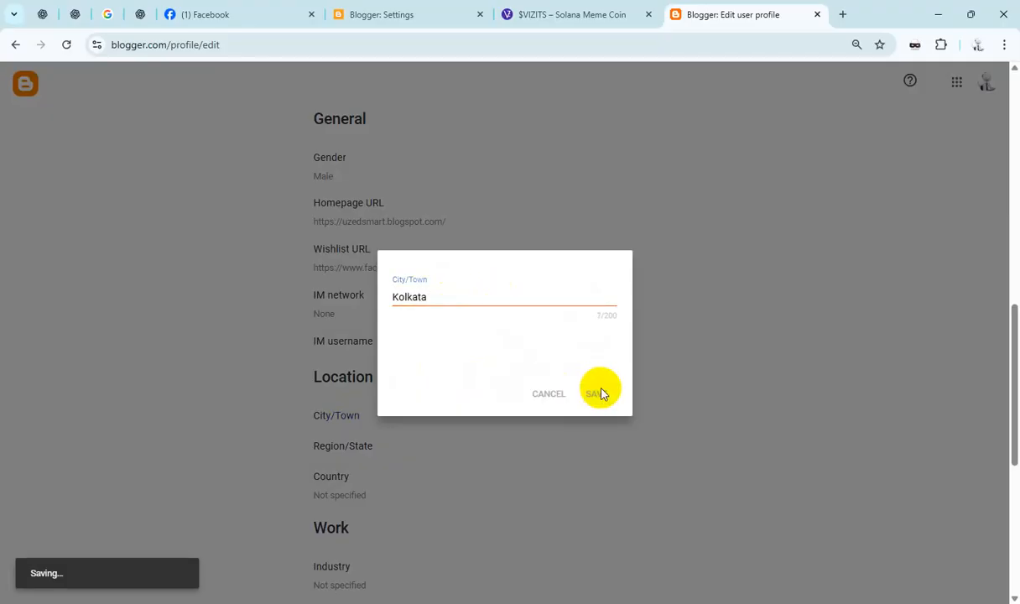
click(357, 469)
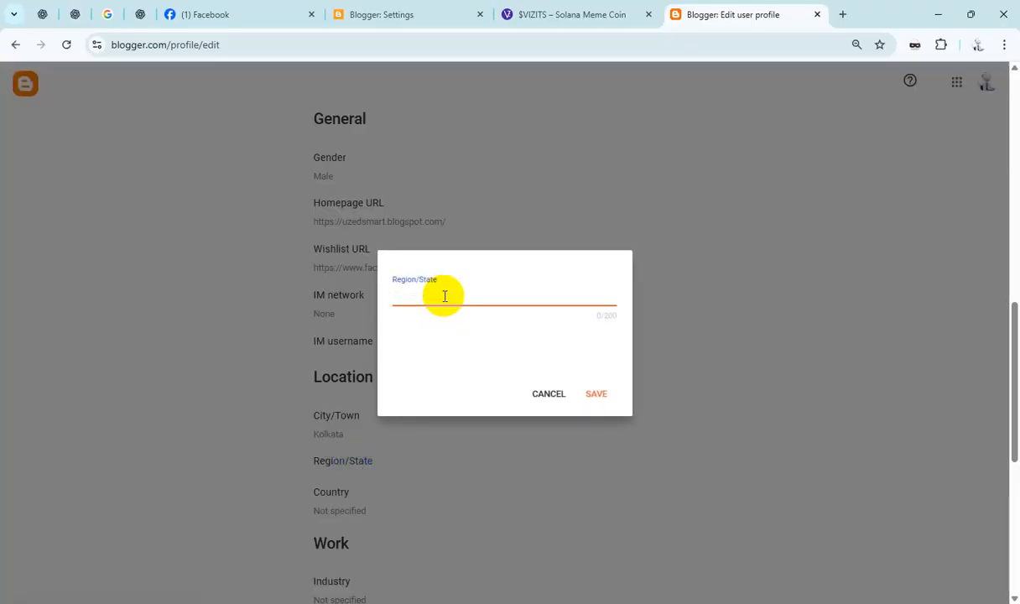
text(West Bengal)
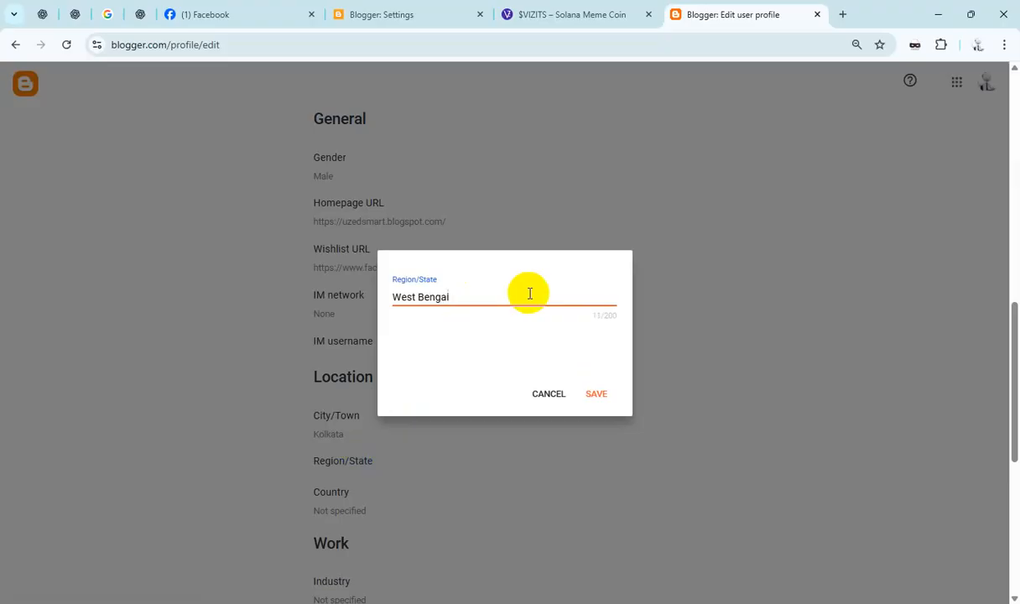
click(597, 394)
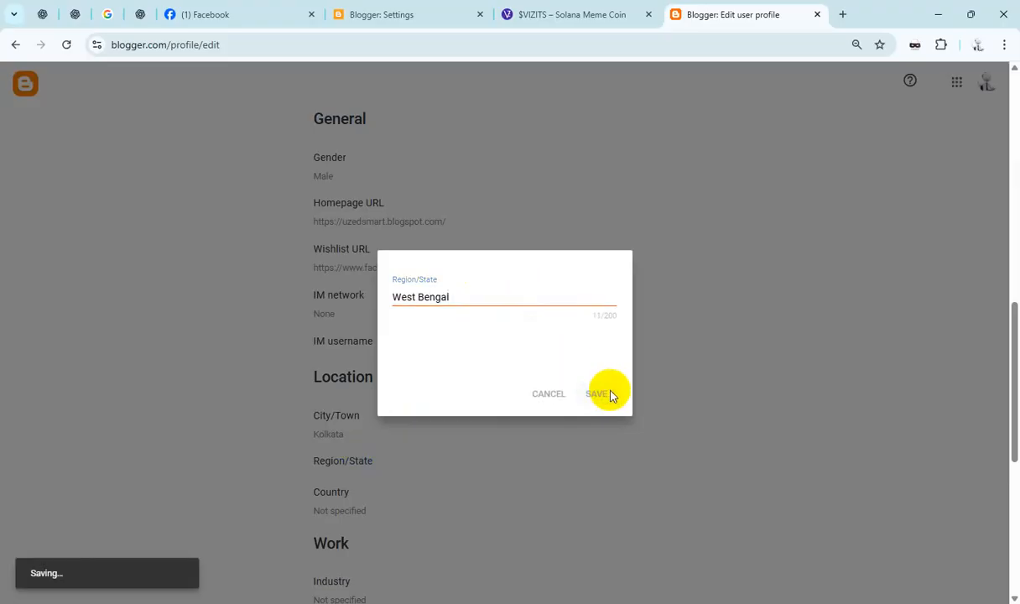
- Set the profile's country to India and save it
scroll(610, 394, down, 2)
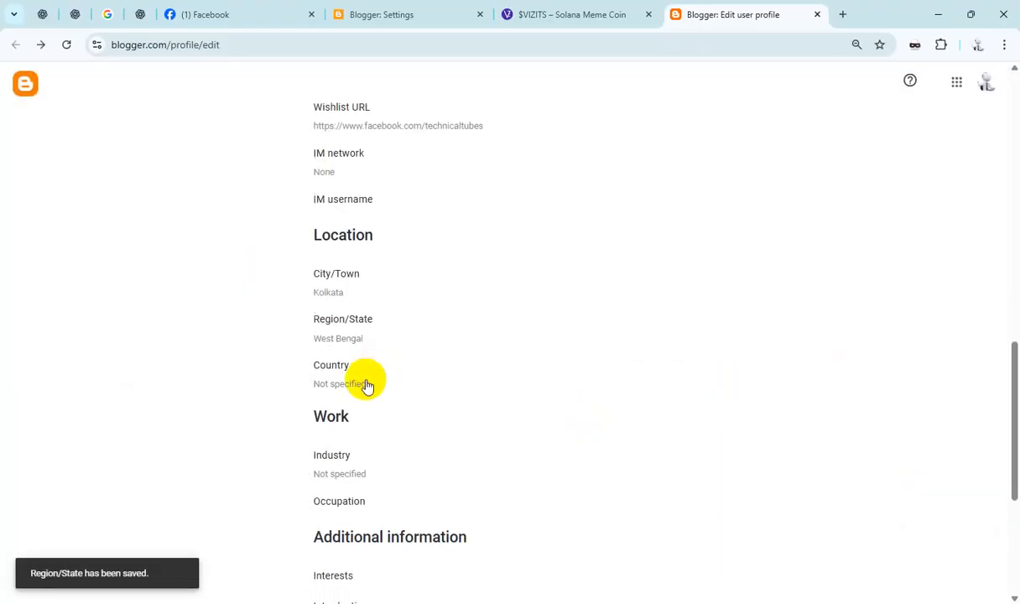
click(366, 384)
scroll(476, 395, down, 9)
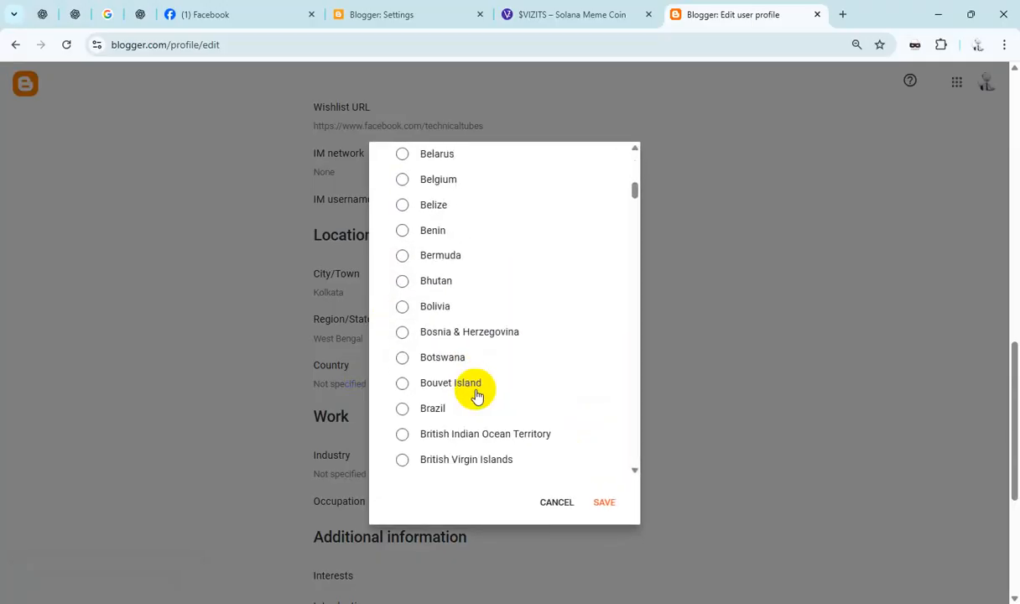
scroll(475, 394, down, 10)
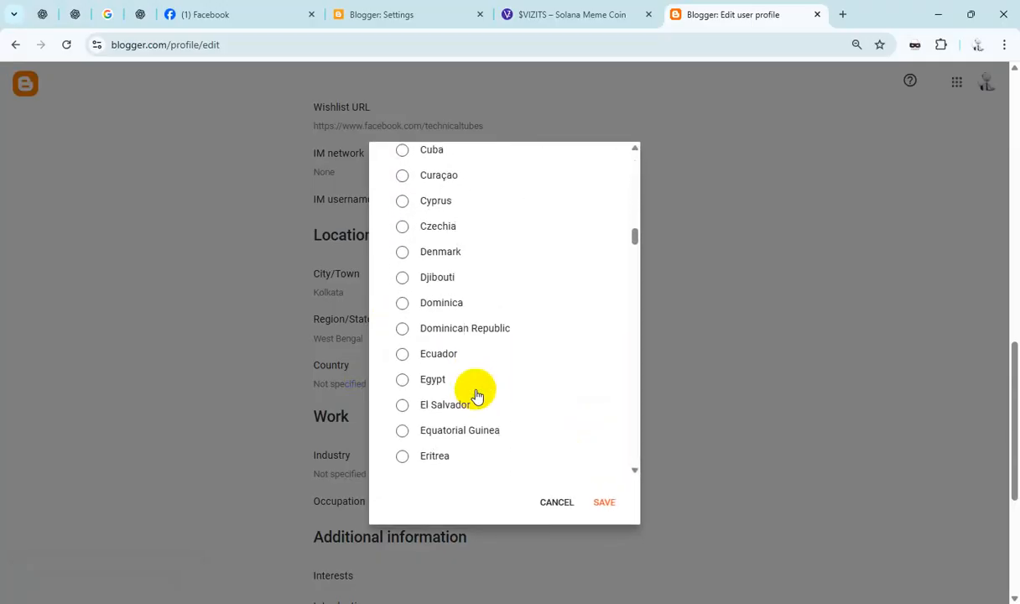
scroll(475, 390, down, 10)
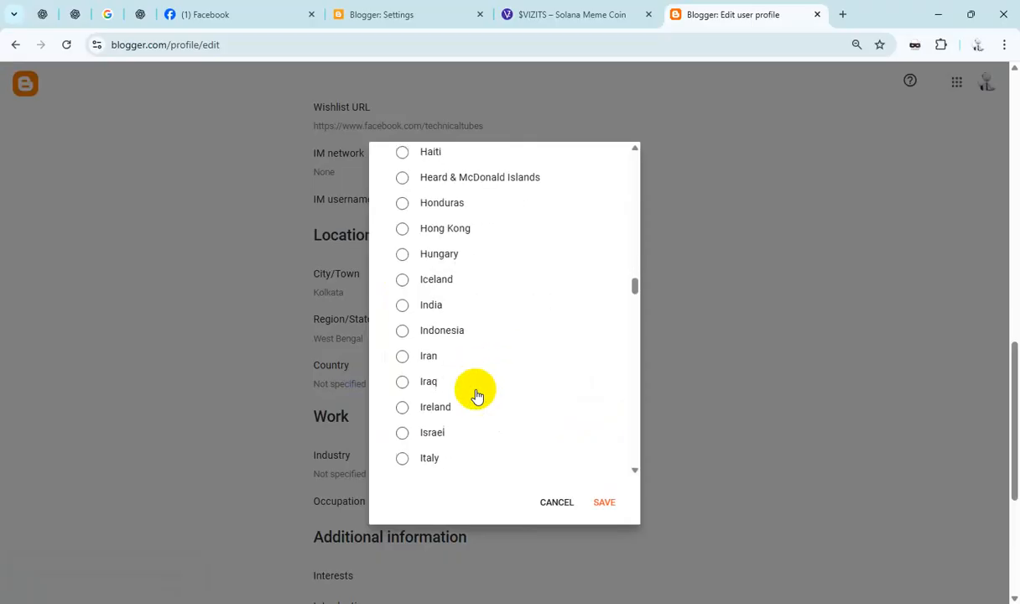
click(436, 307)
click(609, 504)
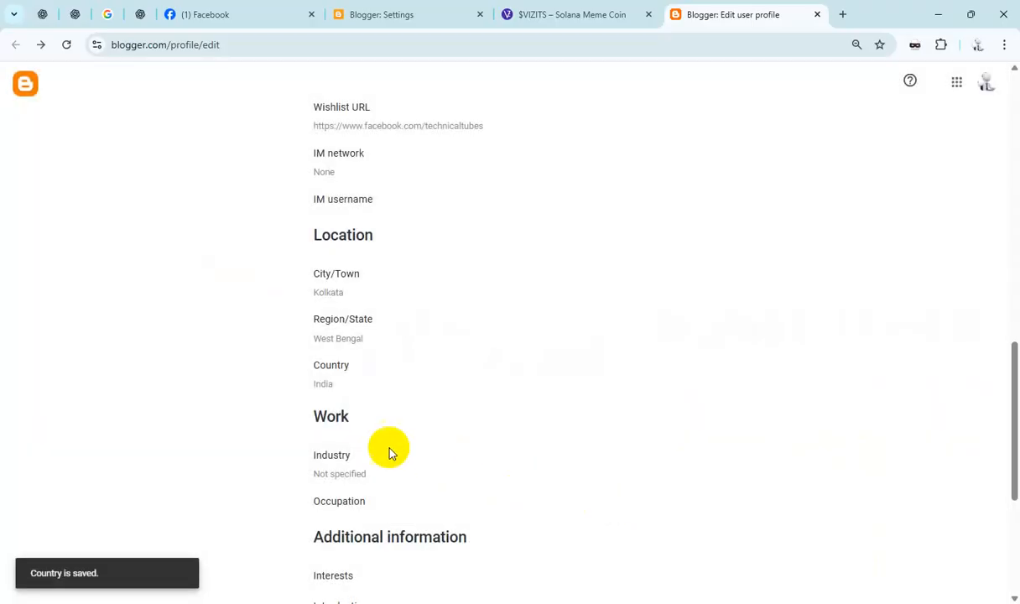
- Set the profile's work industry to Technology and save it
scroll(388, 453, down, 1)
scroll(388, 453, down, 1)
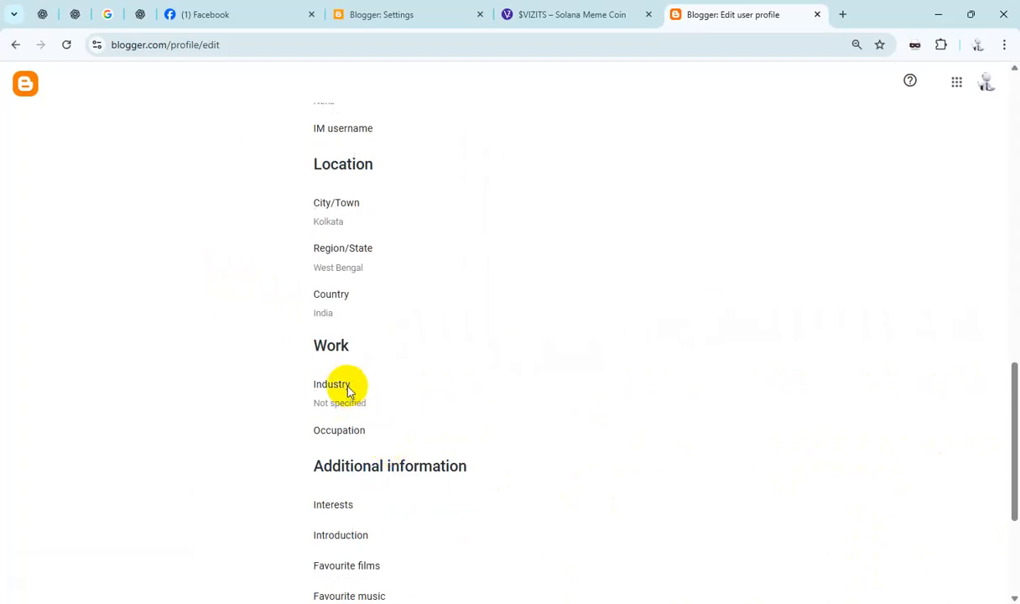
click(348, 391)
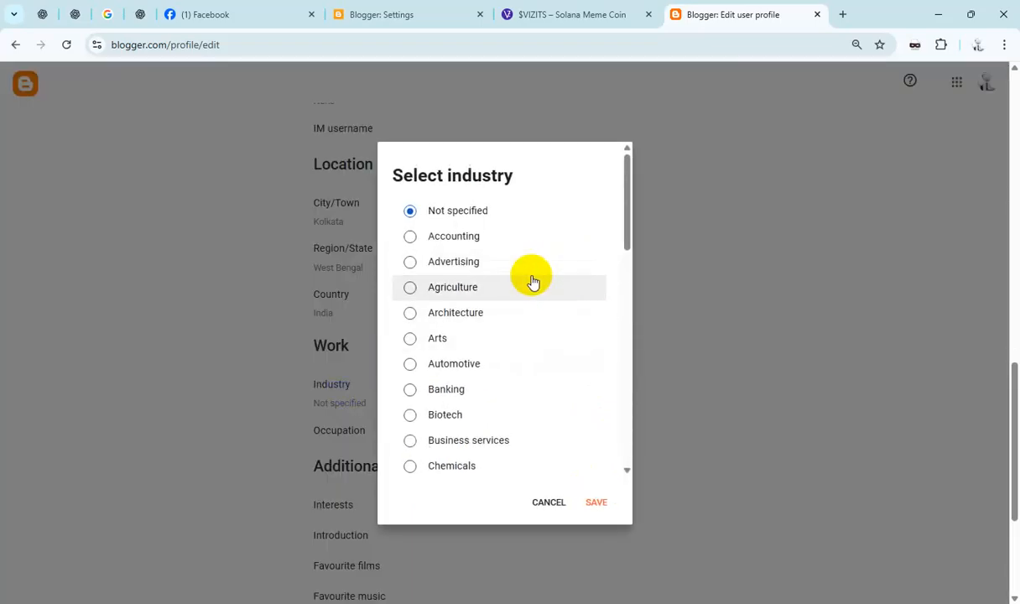
scroll(520, 347, down, 9)
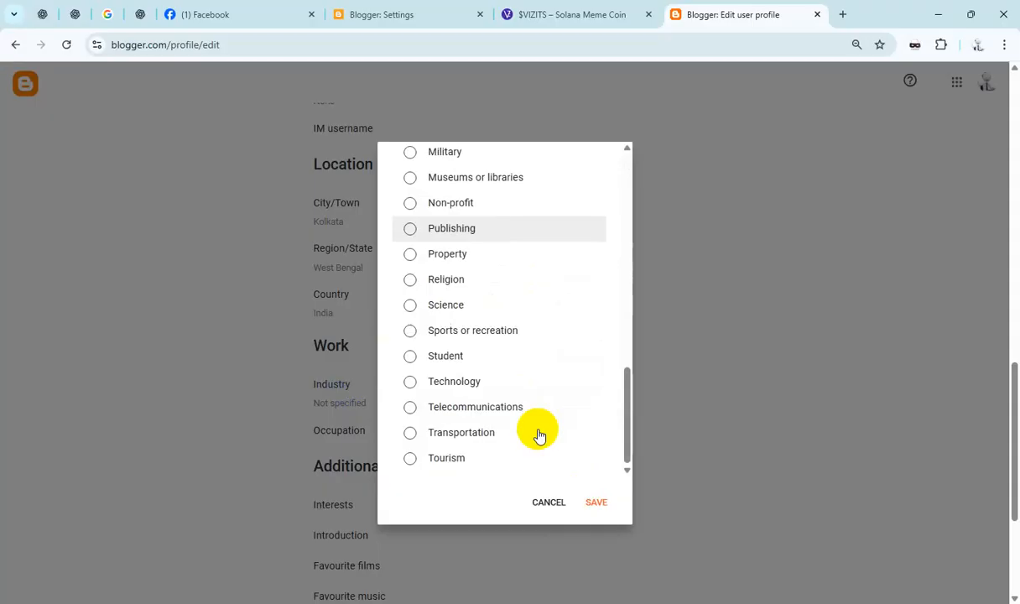
click(411, 384)
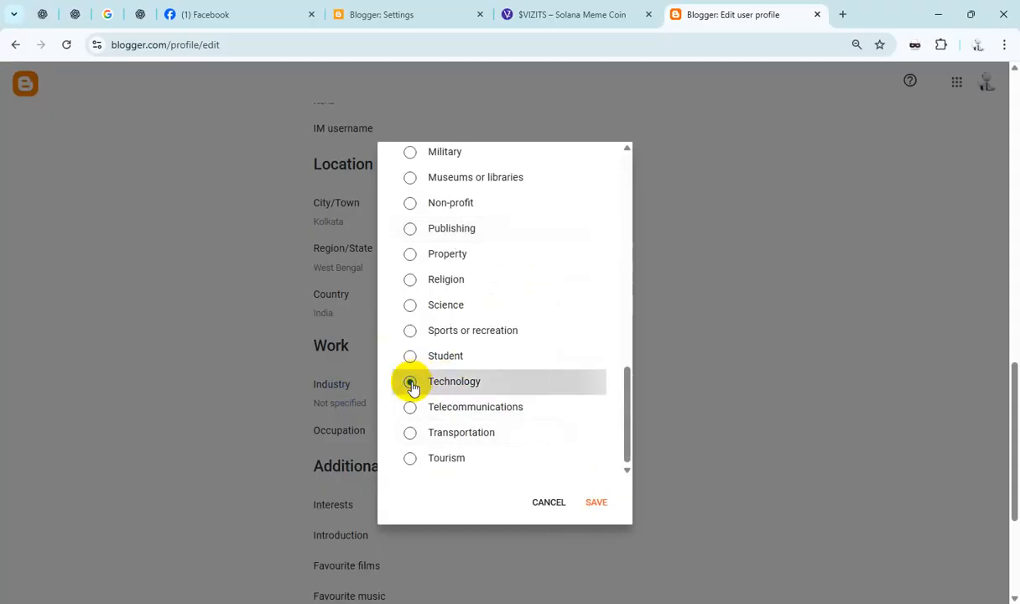
scroll(520, 380, up, 9)
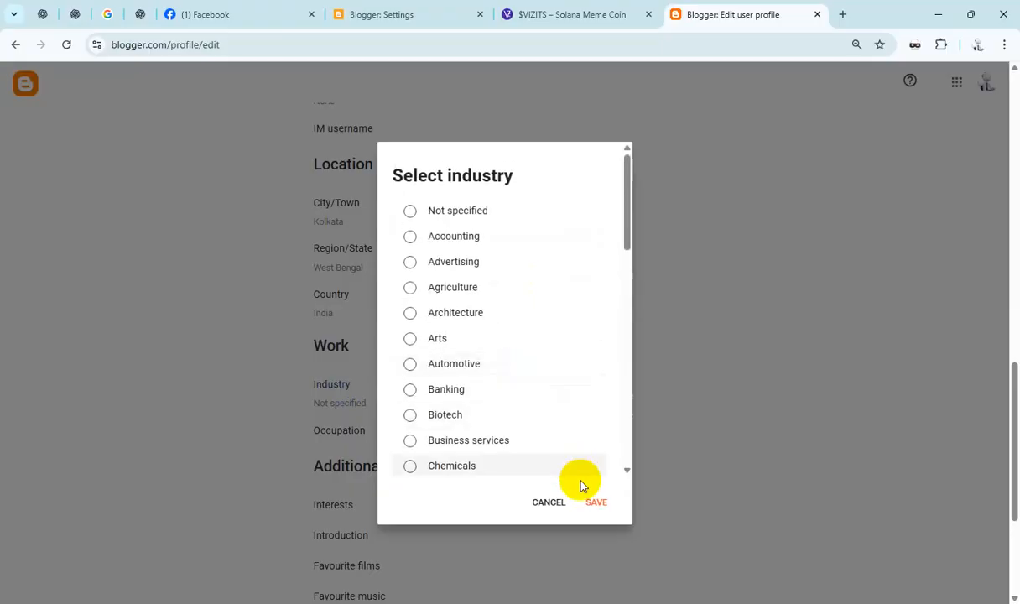
click(599, 503)
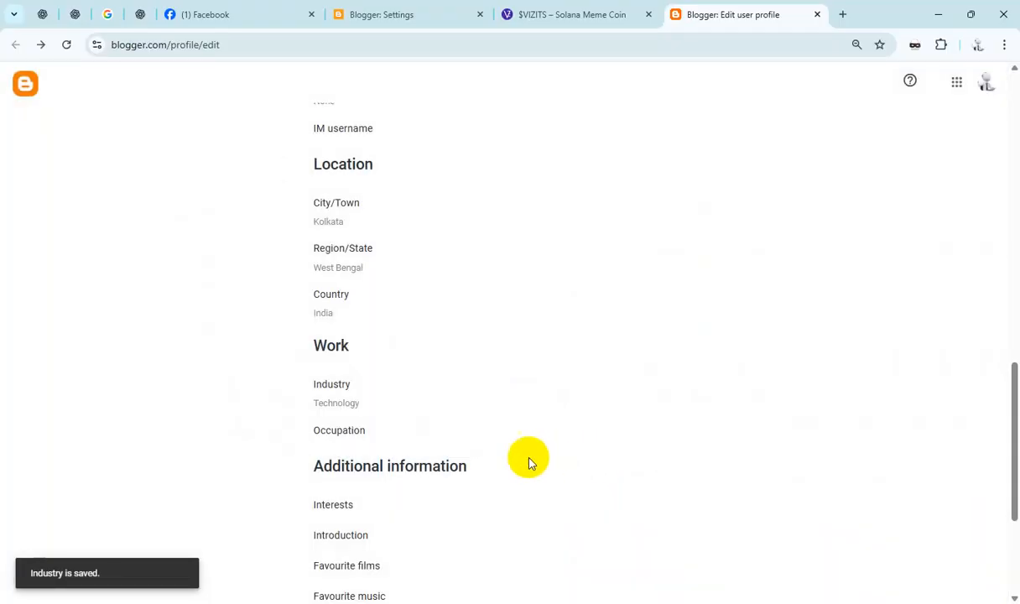
- Enter "Digital Marketing Service" as the profile's occupation and save it
scroll(521, 460, down, 1)
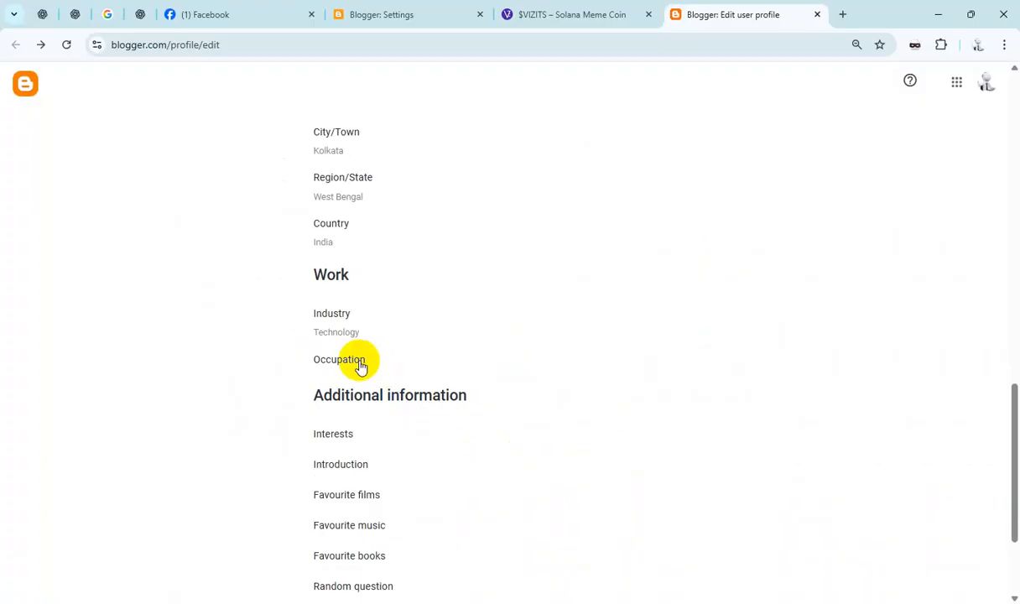
click(359, 362)
click(417, 299)
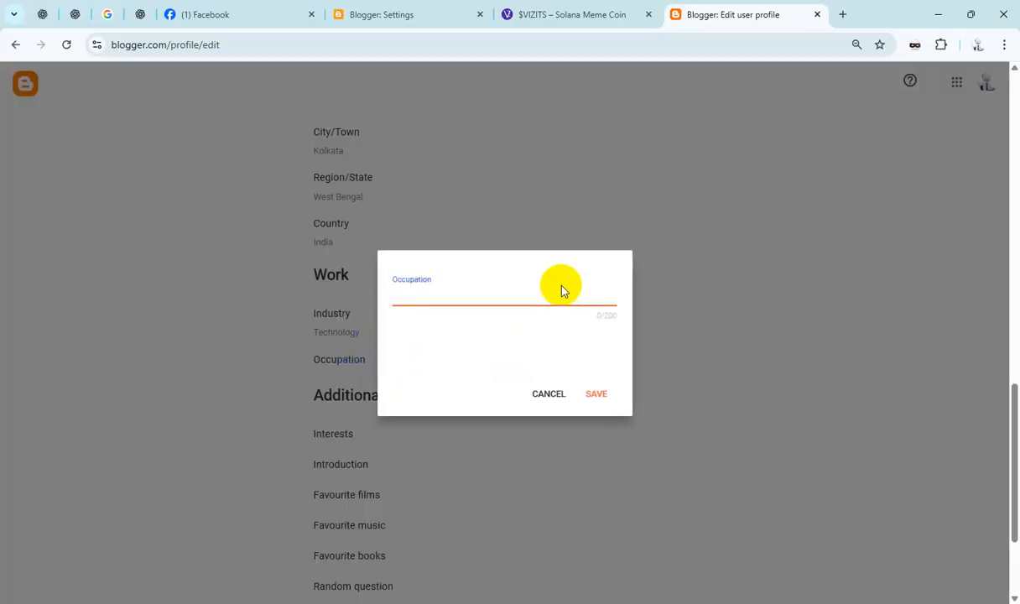
text(Digital Marketing Service)
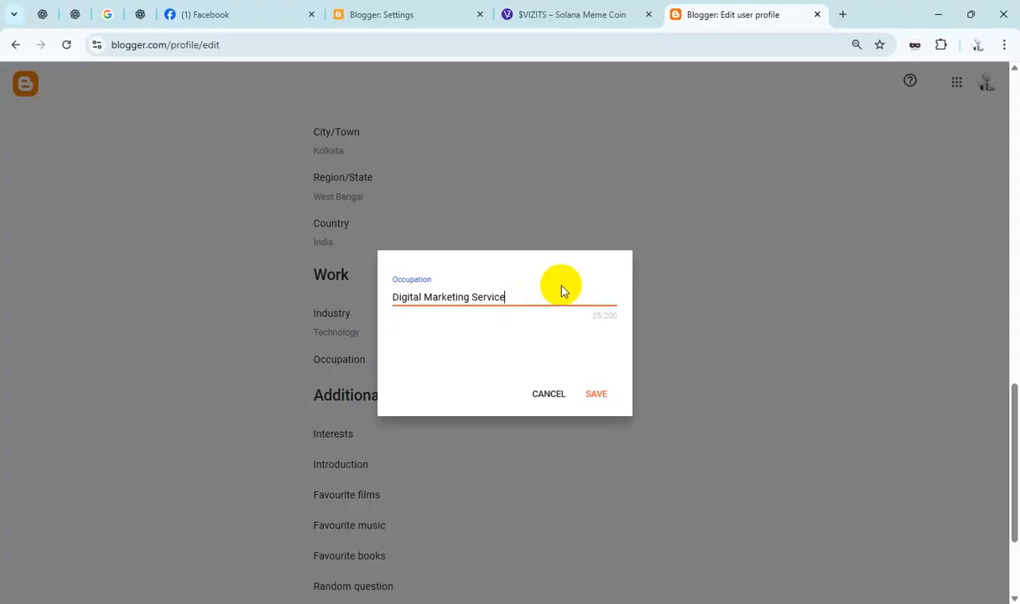
click(596, 394)
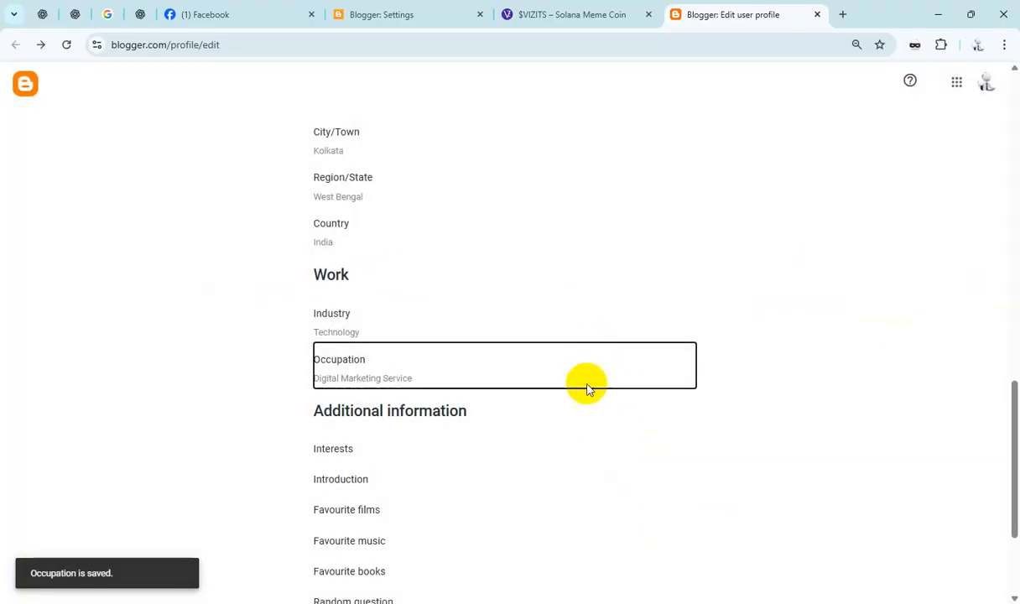
- Enter "Blogging" as the profile's interests and save it
scroll(566, 390, down, 1)
click(342, 379)
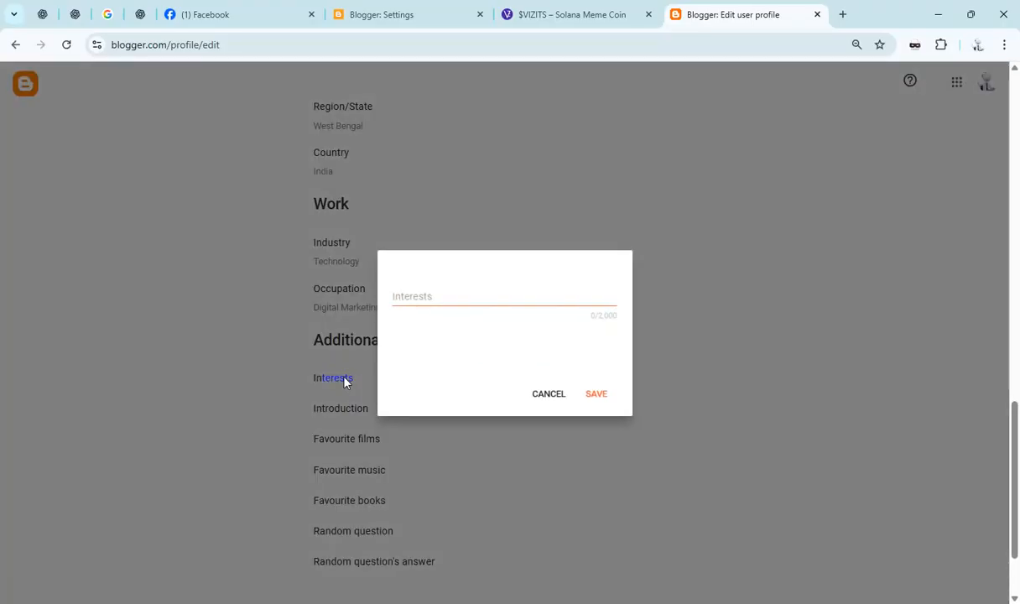
click(451, 299)
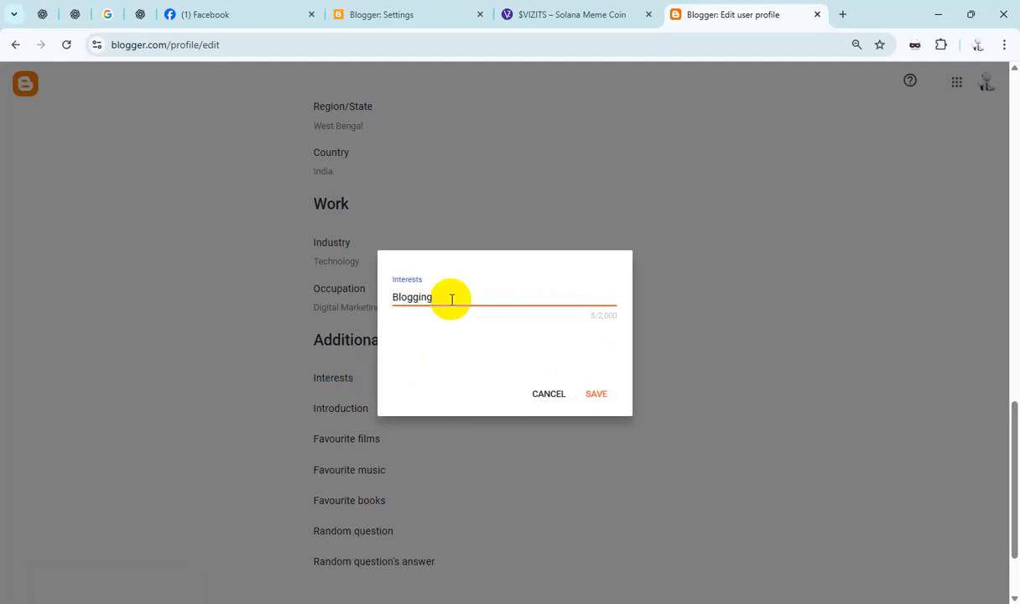
click(597, 395)
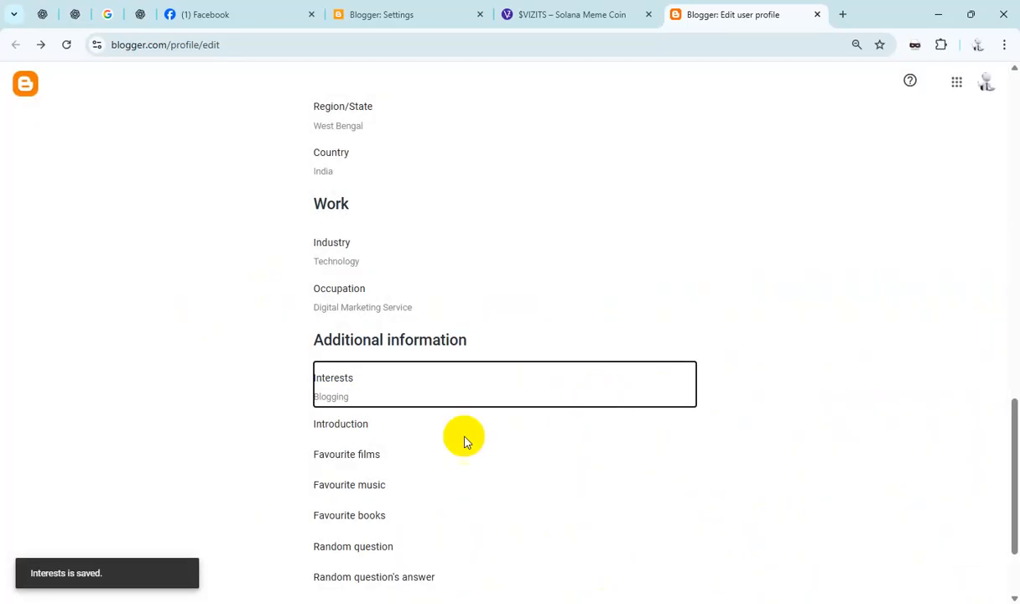
- Paste the copied "uZED Smart Tech Tricks Tutorial" title and description as the profile's introduction and try to save it
click(354, 426)
click(457, 299)
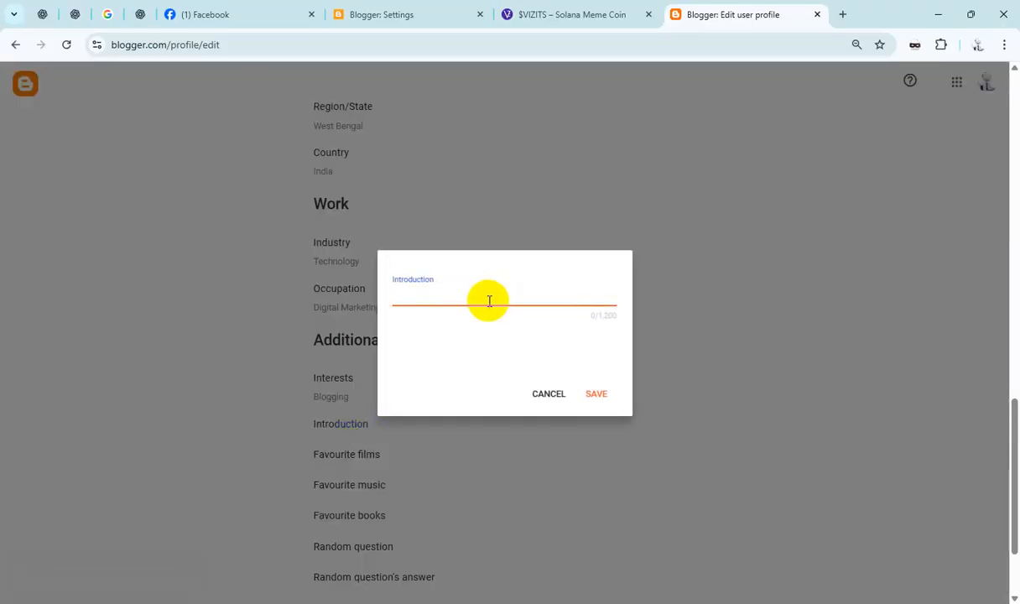
key(ctrl+v)
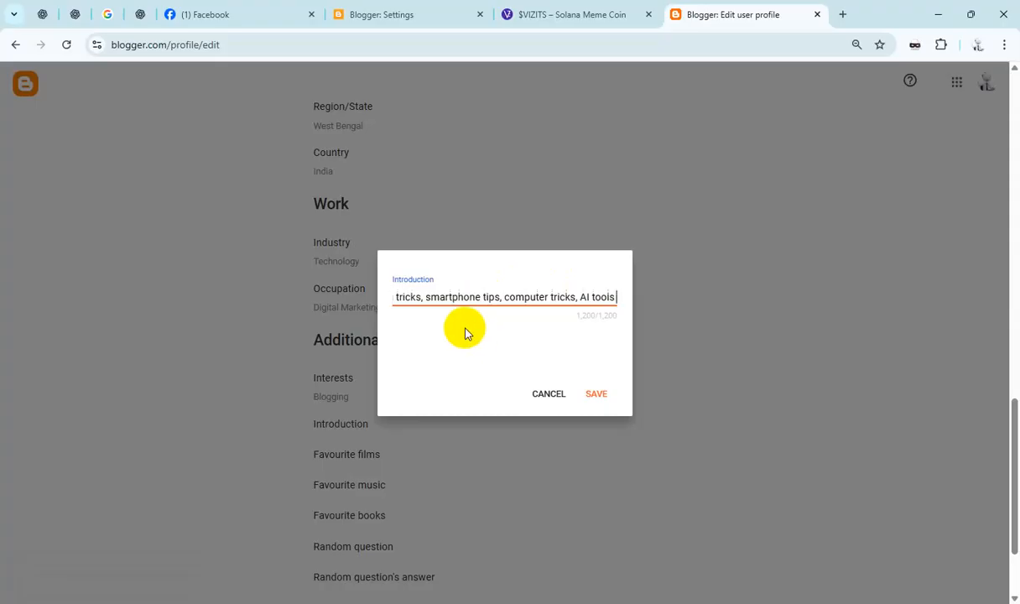
click(598, 394)
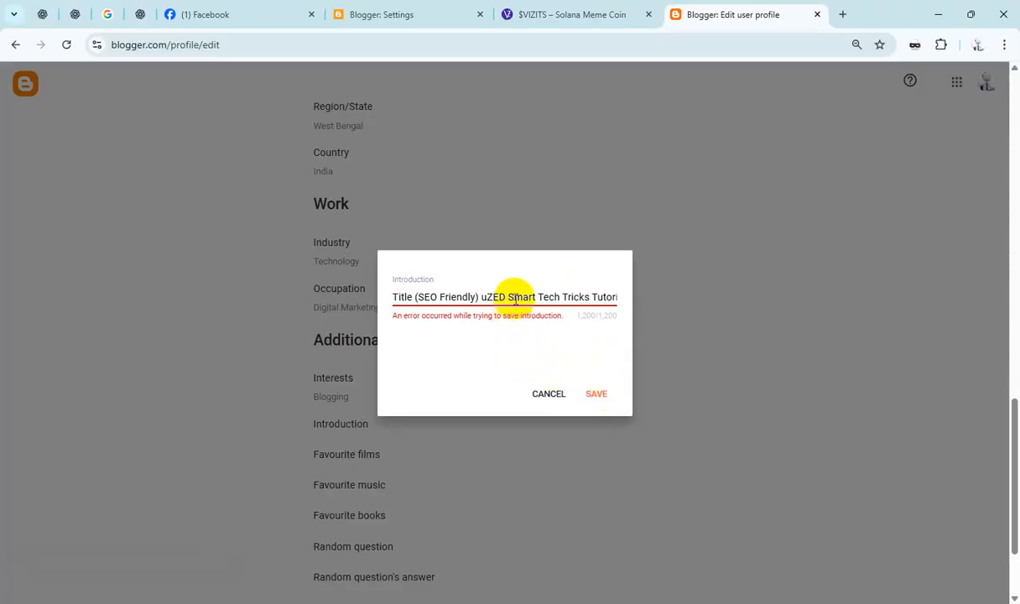
- Remove the leading "Title (SEO Friendly)" from the introduction so it starts with "uZED Smart Tech Tricks Tutorial", and save it
drag(507, 296, 357, 296)
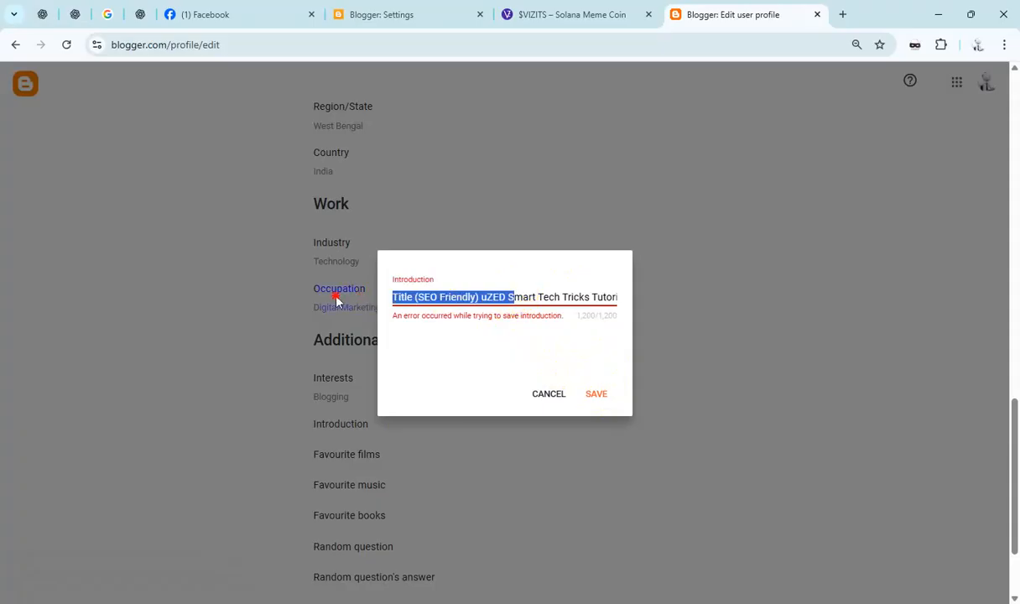
click(487, 296)
click(478, 296)
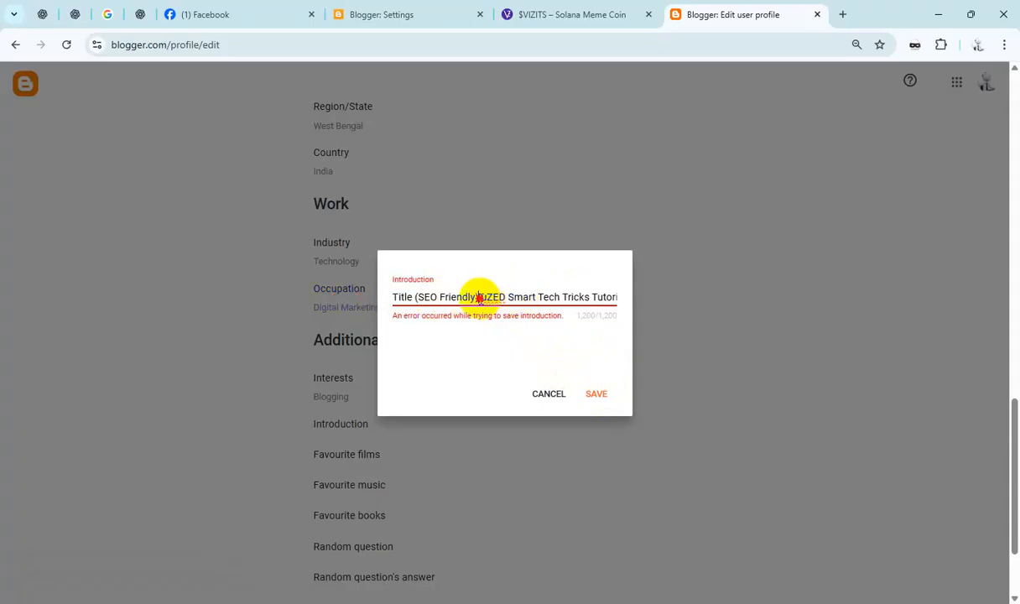
key(BackSpace)
key(BackSpace)
key(BackSpace)
key(BackSpace)
key(BackSpace)
key(BackSpace)
key(BackSpace)
key(BackSpace)
key(BackSpace)
key(BackSpace)
key(BackSpace)
key(BackSpace)
key(BackSpace)
key(BackSpace)
key(BackSpace)
key(BackSpace)
key(BackSpace)
key(BackSpace)
key(BackSpace)
key(BackSpace)
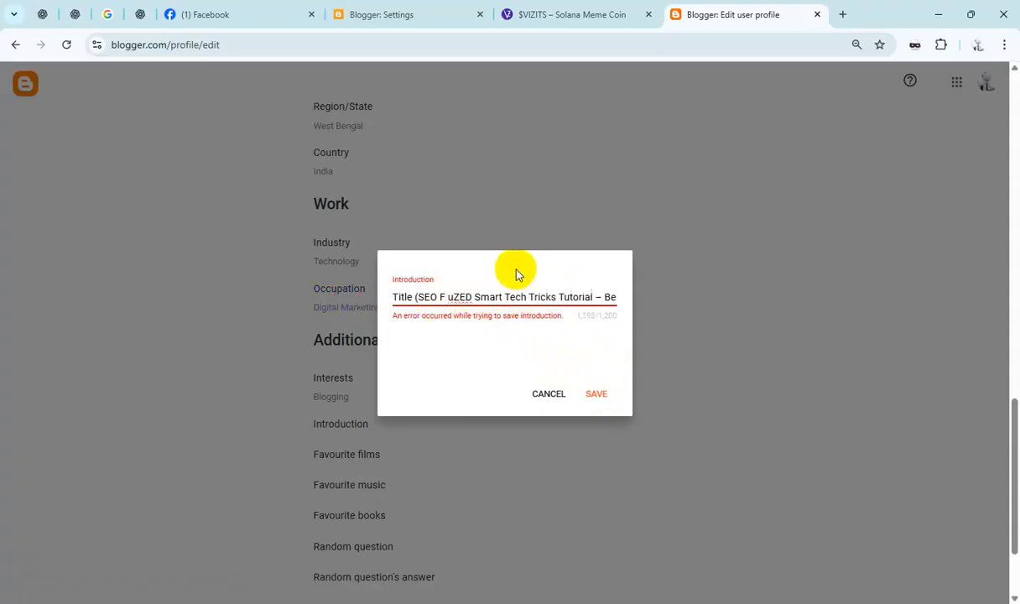
key(BackSpace)
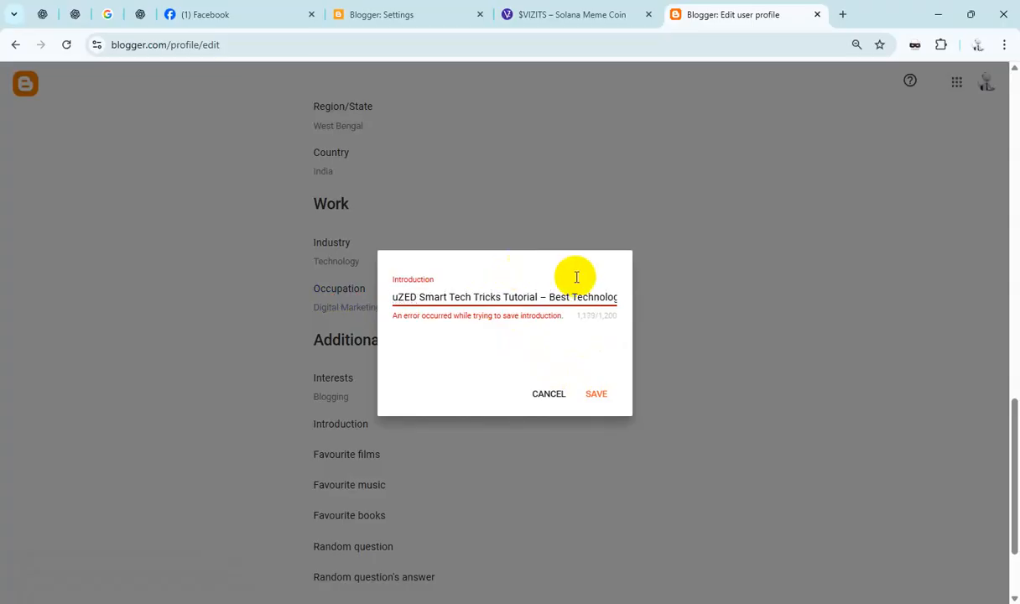
click(604, 394)
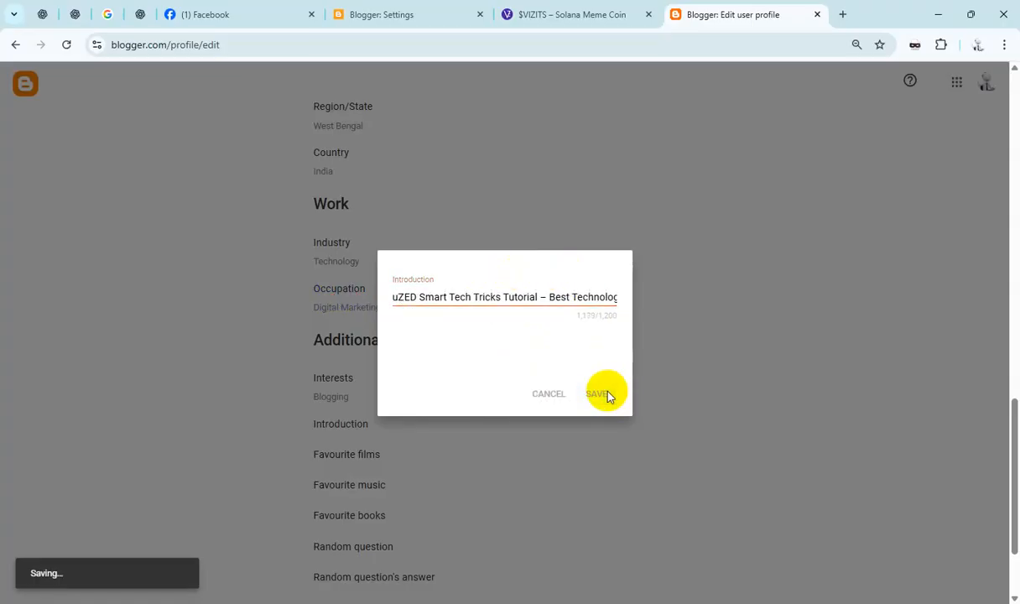
- Enter "Dilwale" as the profile's favourite films and save it
scroll(603, 394, down, 2)
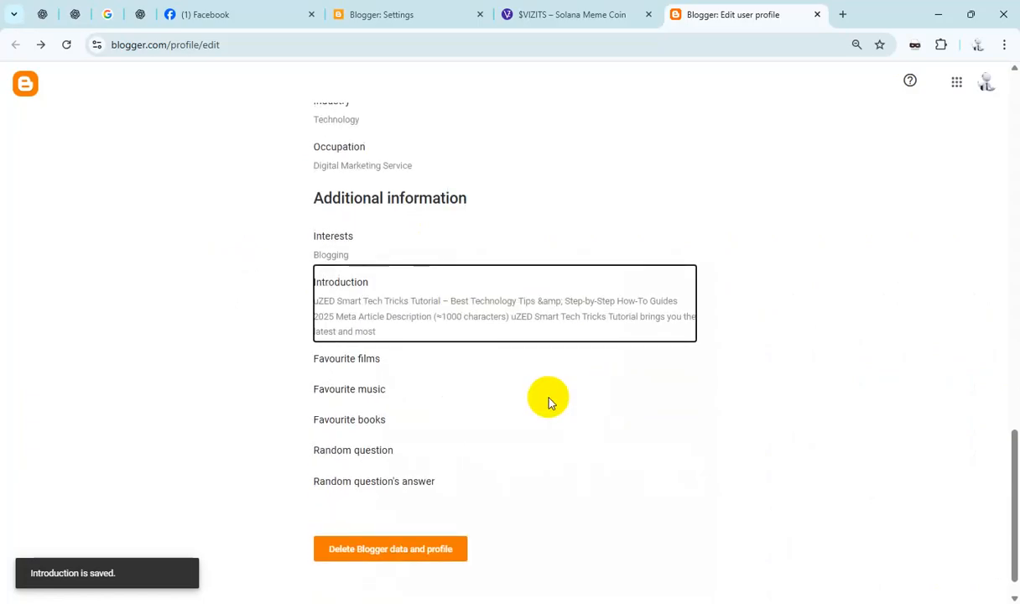
click(377, 364)
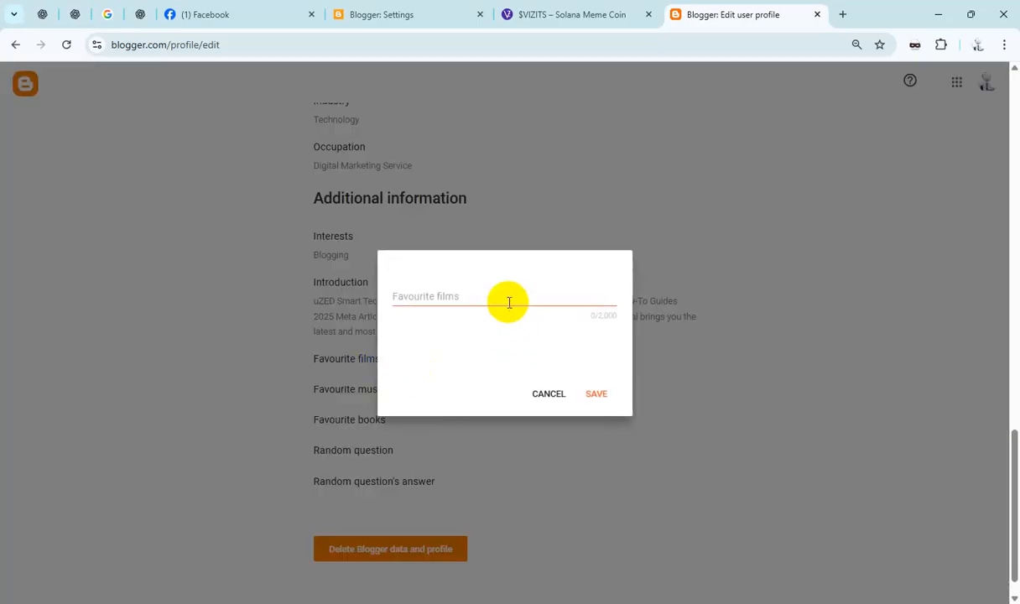
click(509, 302)
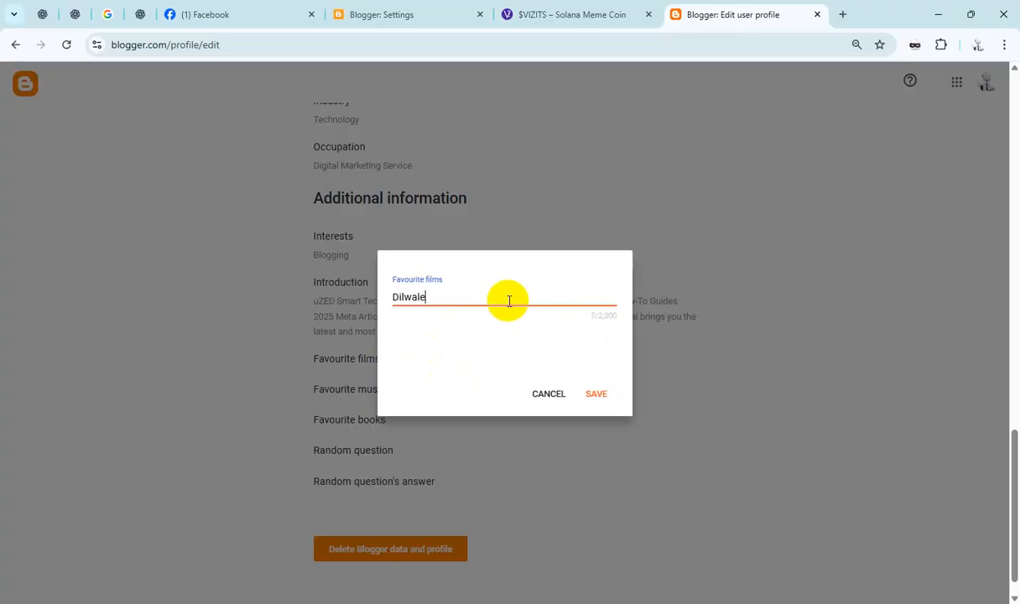
click(603, 396)
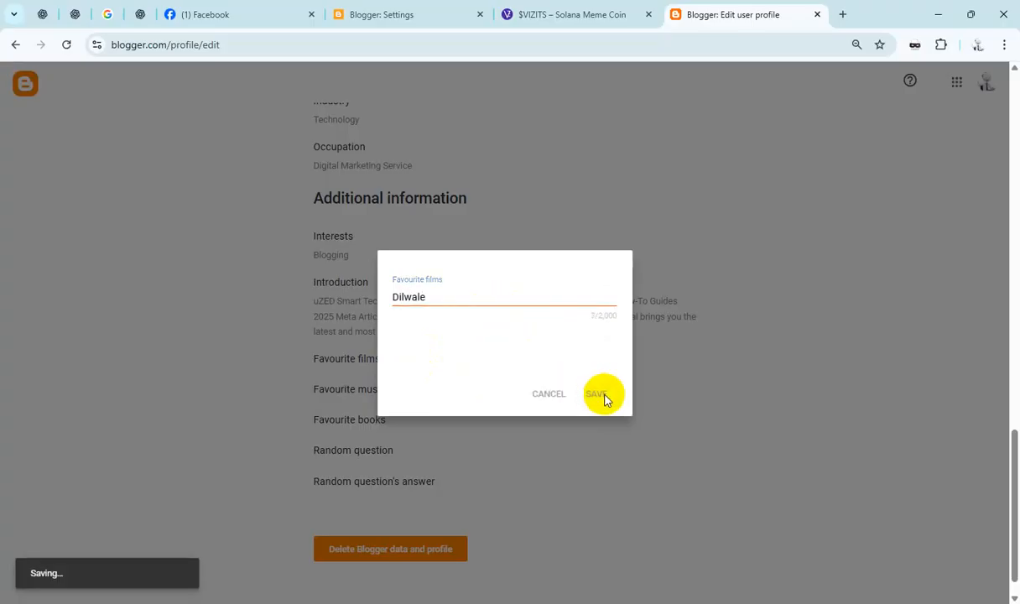
- Save "Dil To Pagal Hai" as the profile's favourite music and "Bible" as its favourite books
scroll(583, 387, down, 1)
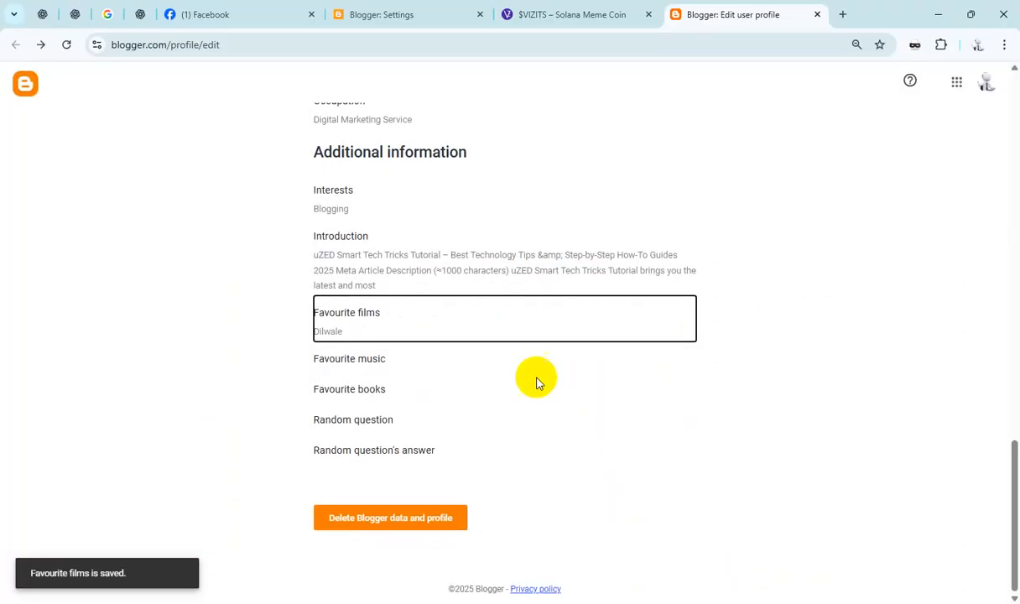
click(355, 360)
click(468, 291)
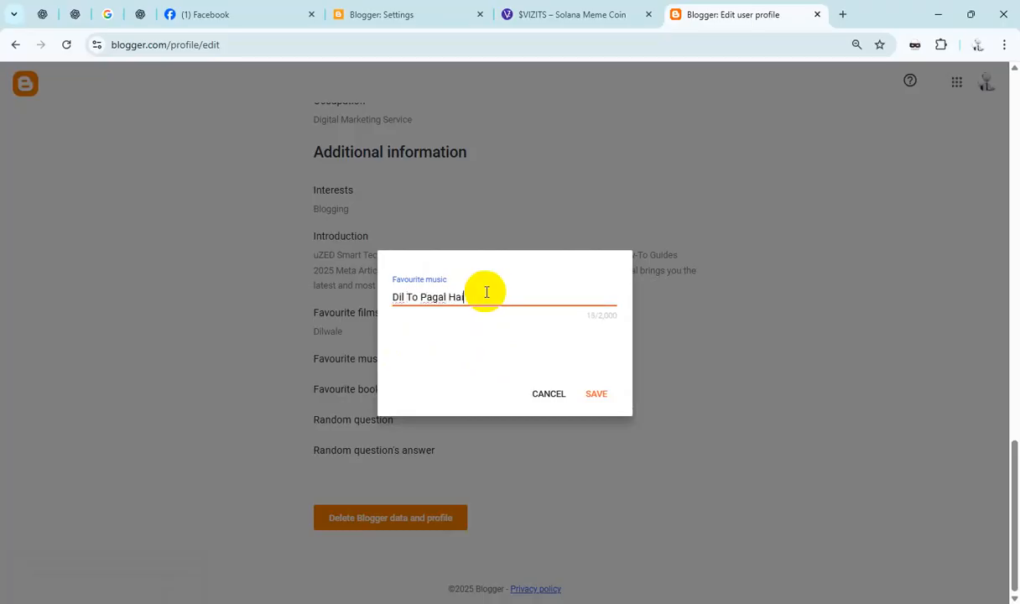
click(596, 393)
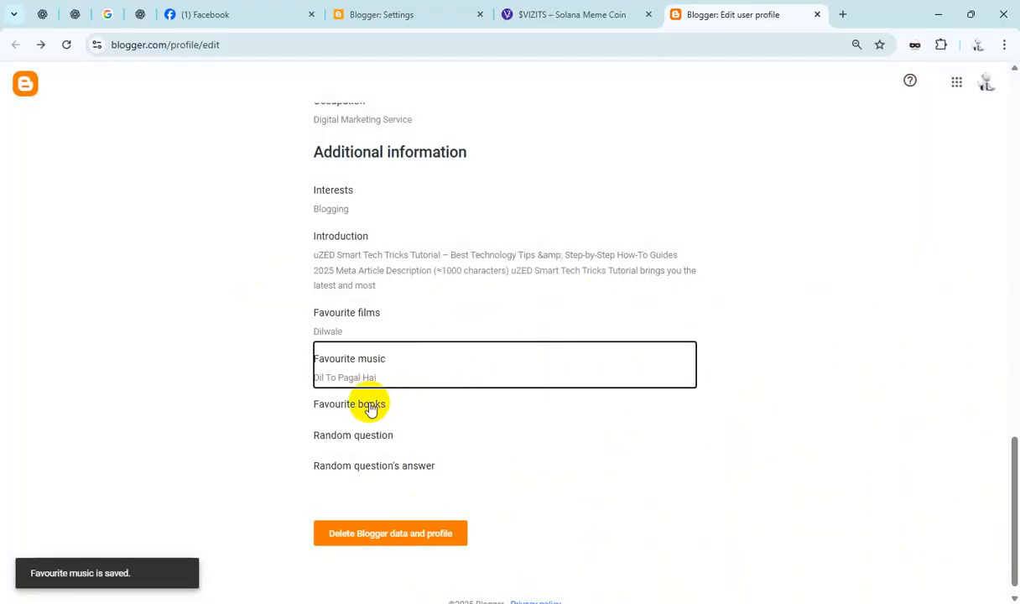
click(402, 404)
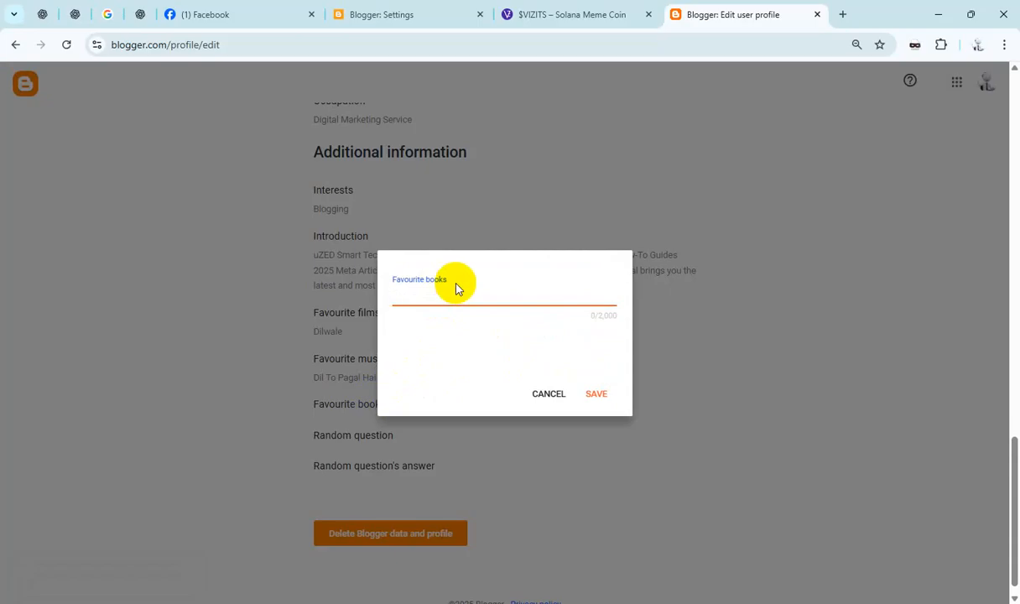
click(595, 394)
- Generate new random questions for the profile and save the one about a favorite actress's stage name
scroll(539, 359, down, 1)
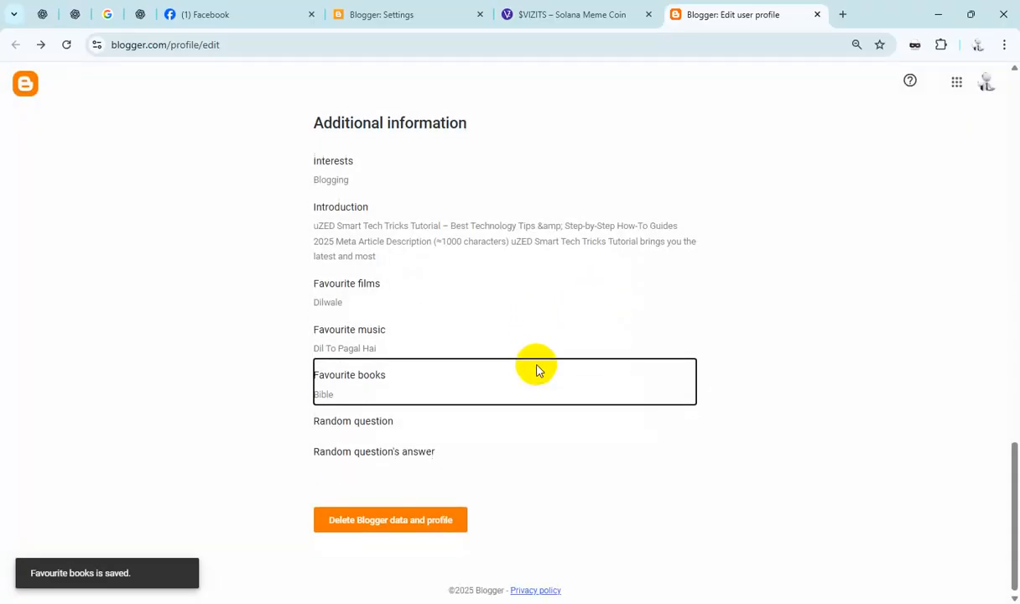
click(363, 420)
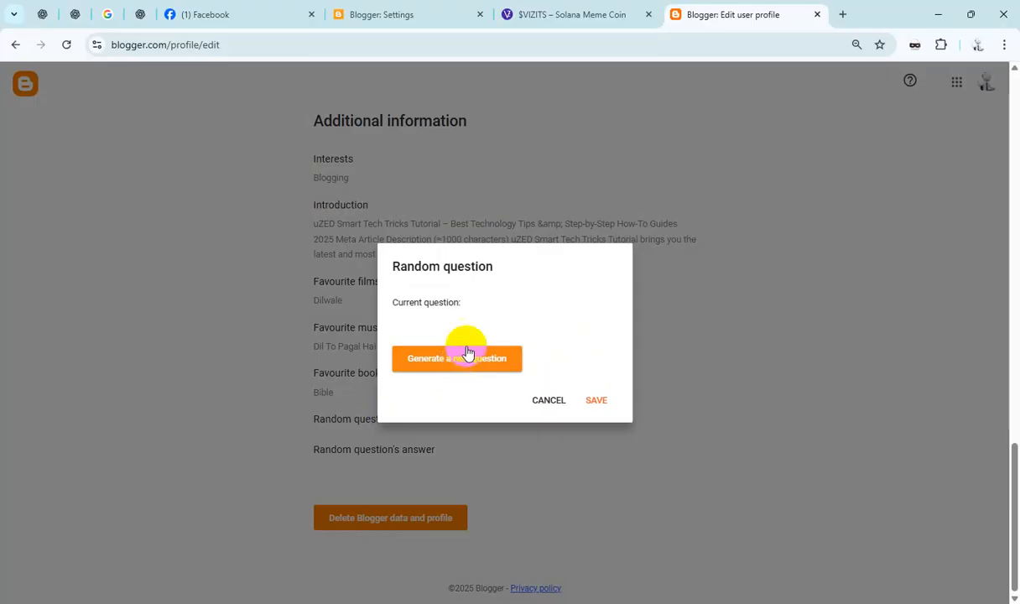
click(462, 362)
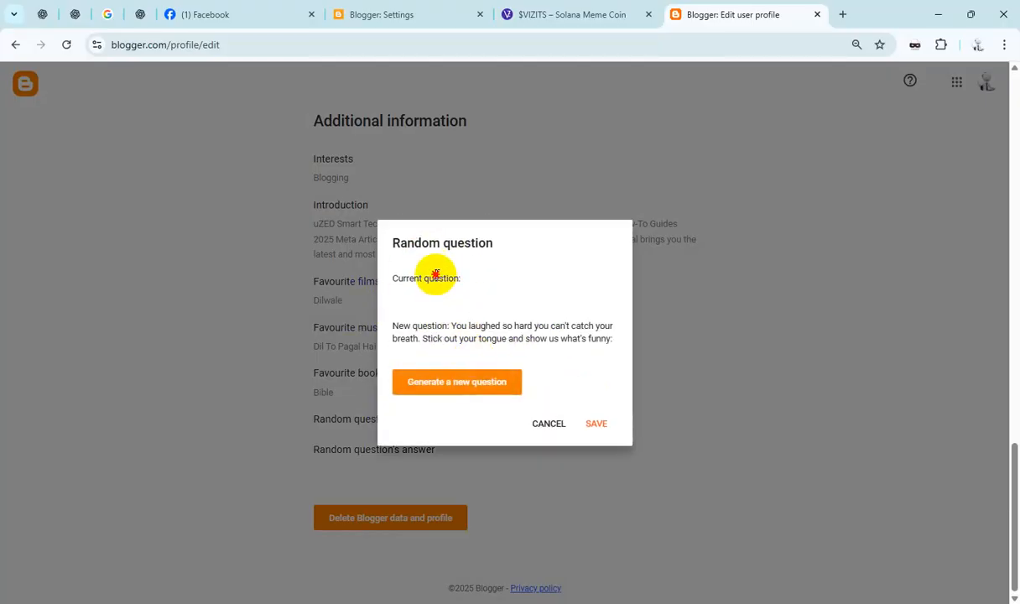
click(423, 286)
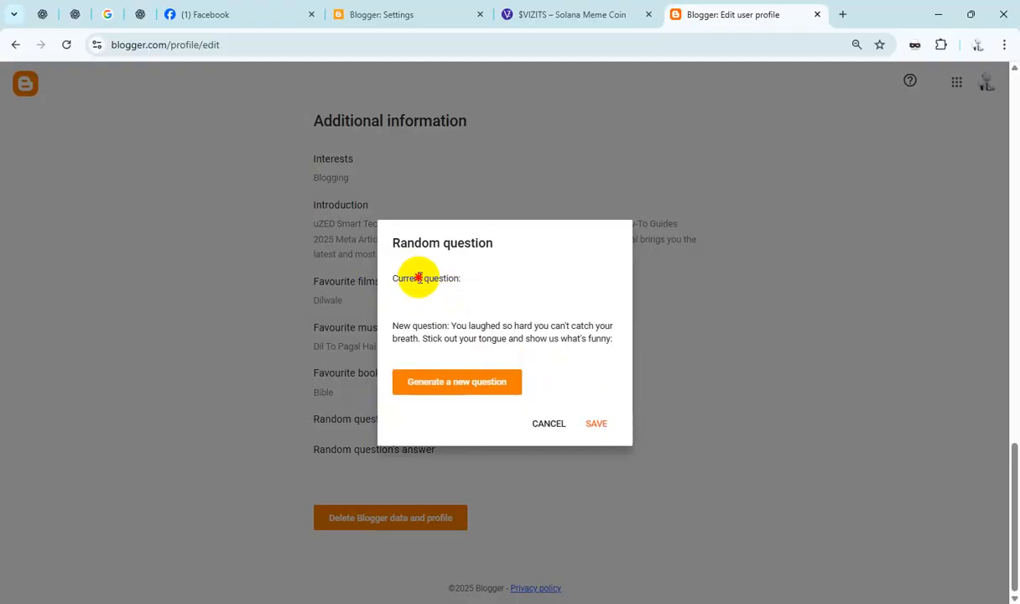
click(448, 385)
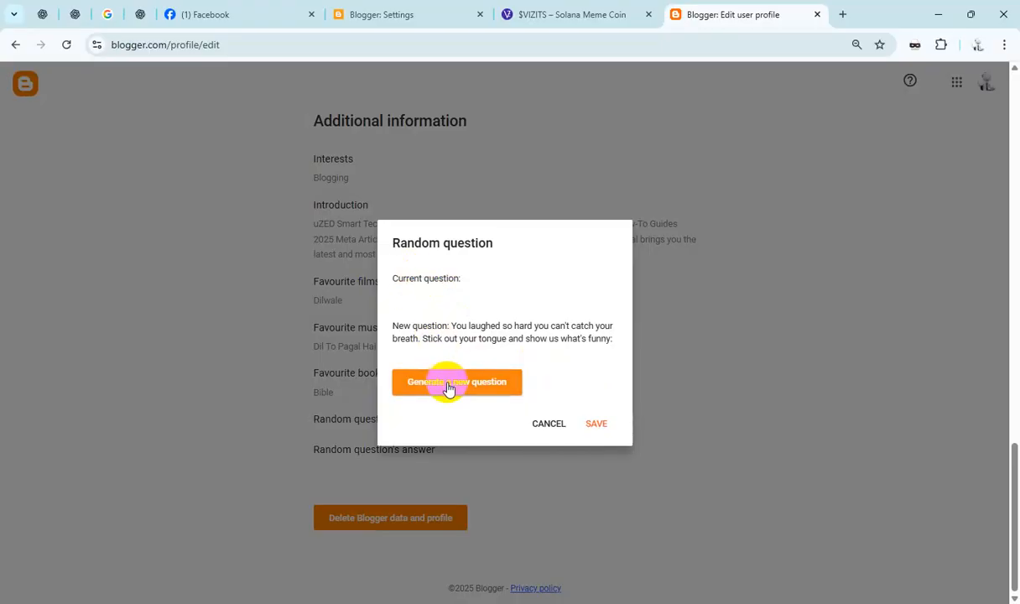
click(447, 386)
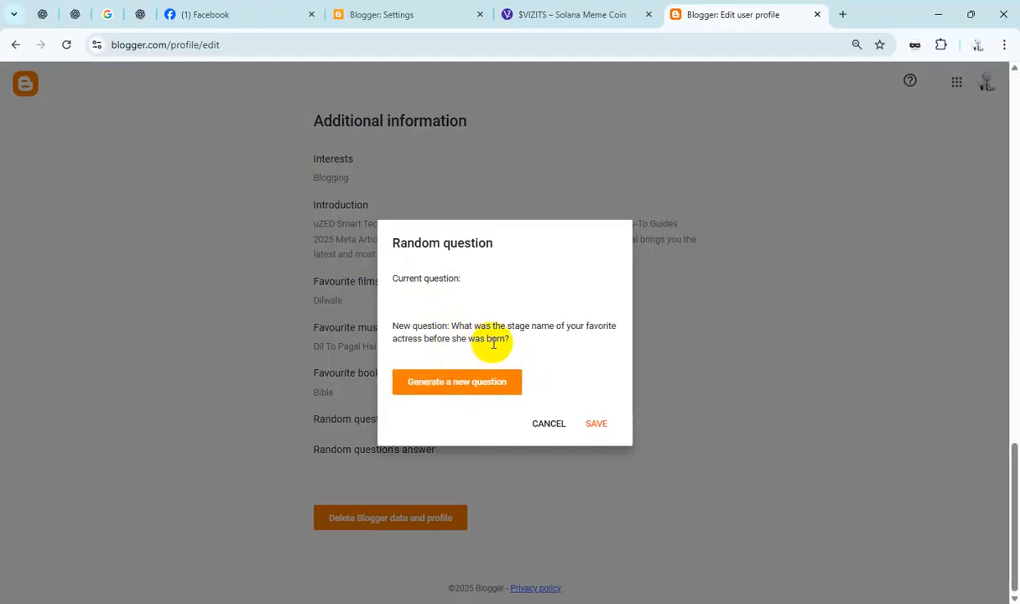
click(490, 384)
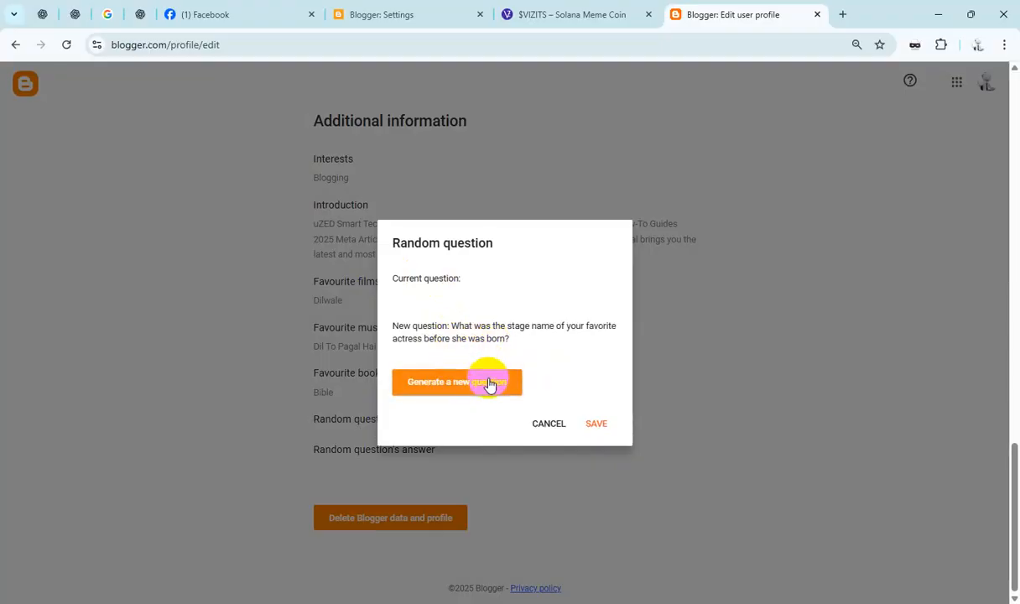
click(597, 423)
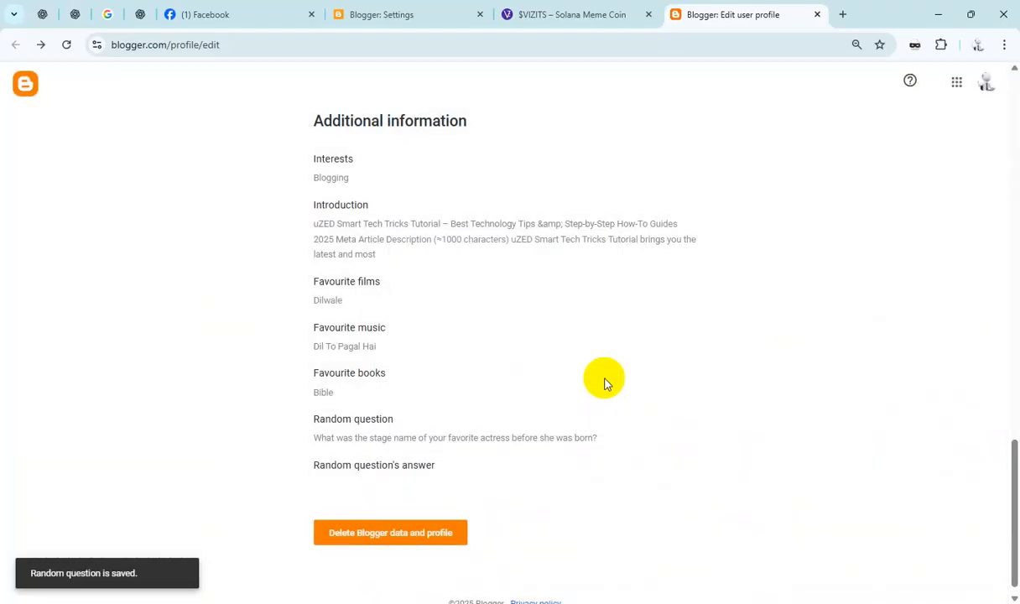
- Enter "How To Blogging and Adsense Ads Earning" as the random question's answer
scroll(474, 403, down, 1)
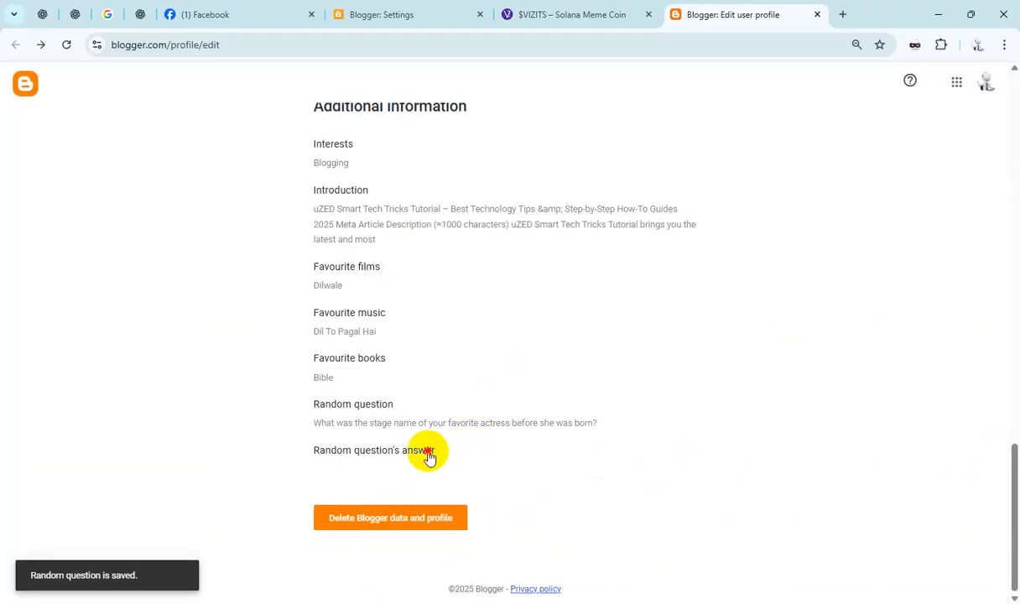
click(426, 458)
click(488, 300)
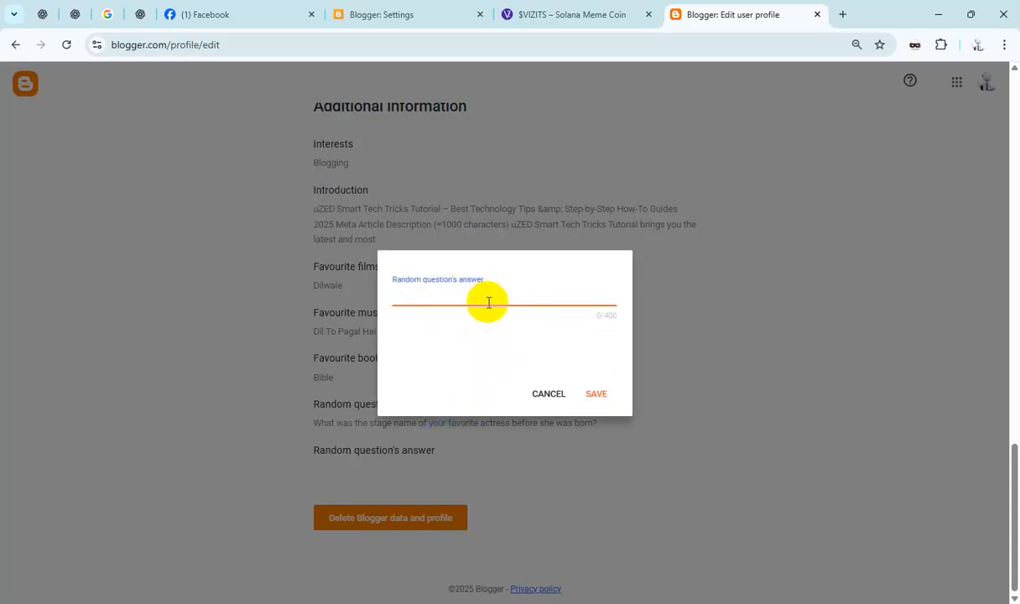
text(How To Blogging and Adsense Earning f)
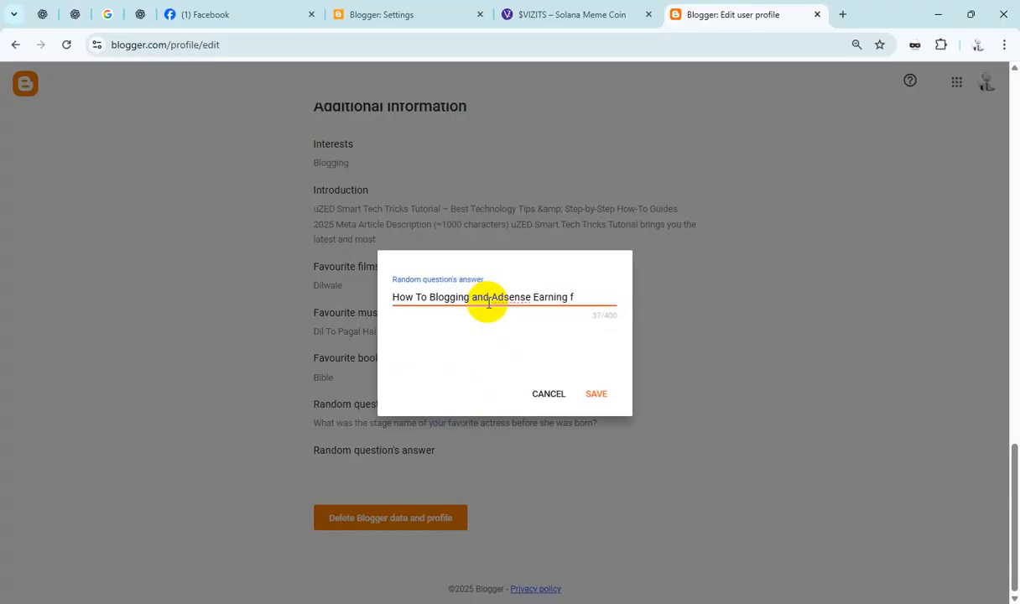
key(BackSpace)
key(Left)
key(Left)
key(Left)
key(Left)
key(Left)
key(Left)
key(Left)
key(Left)
text(Ads)
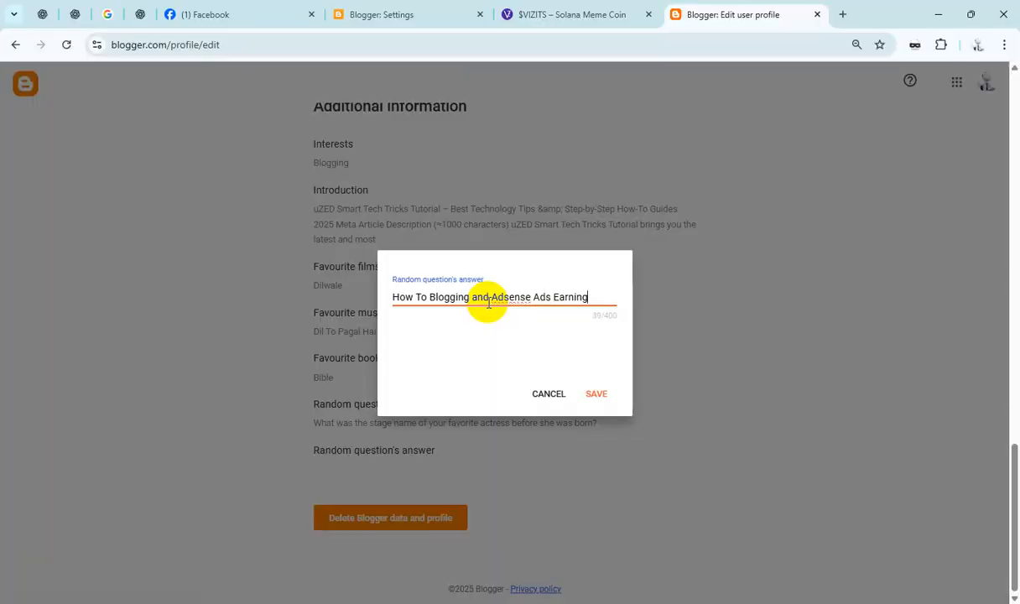
click(597, 395)
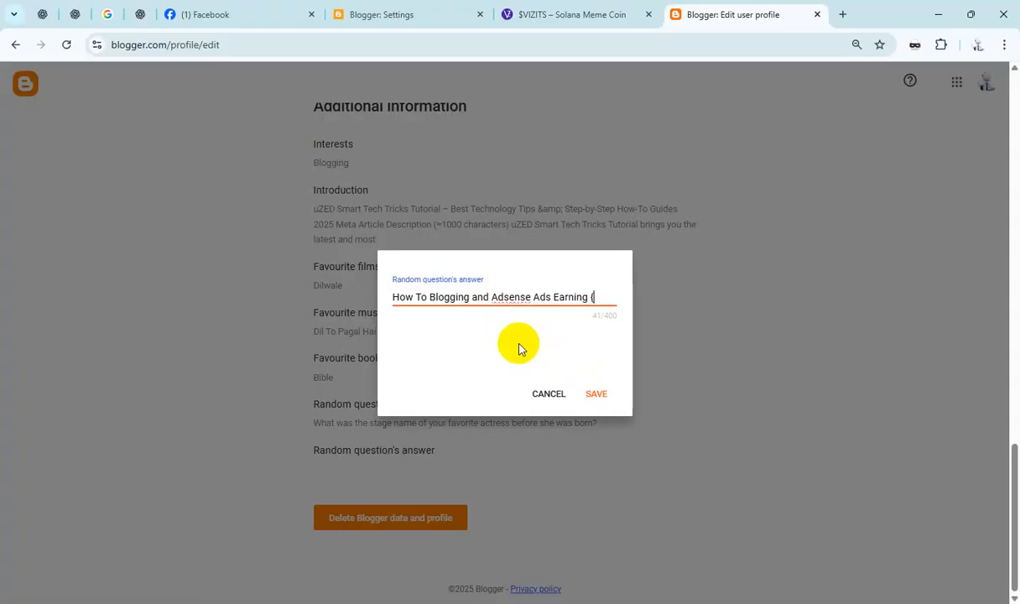
- Extend the random question's answer with "{Article Write, Video Uploading on YouTube/Facebook,"
text(ritle)
key(BackSpace)
text(cle W)
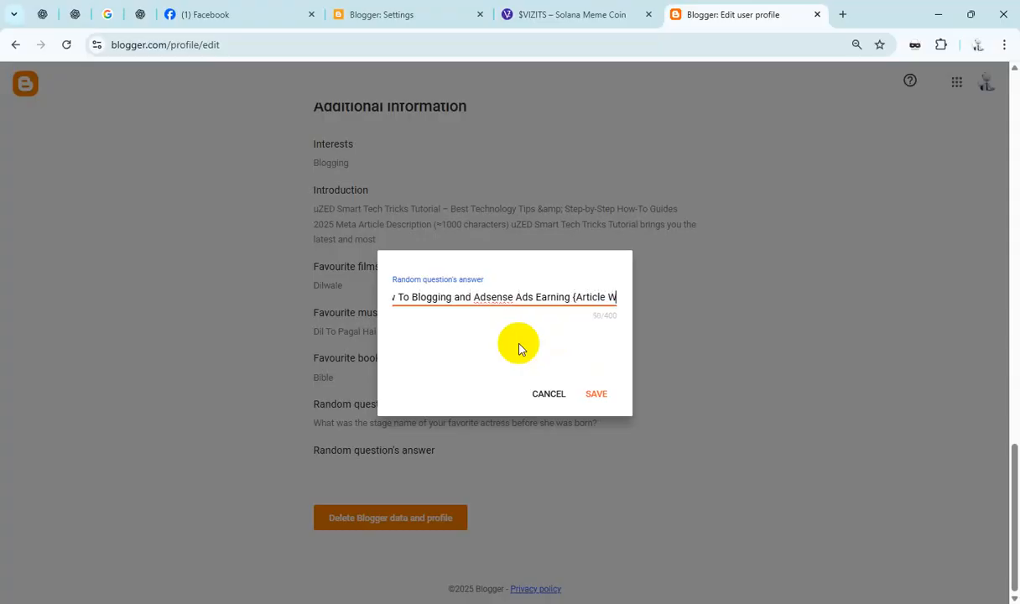
text(rite, Video)
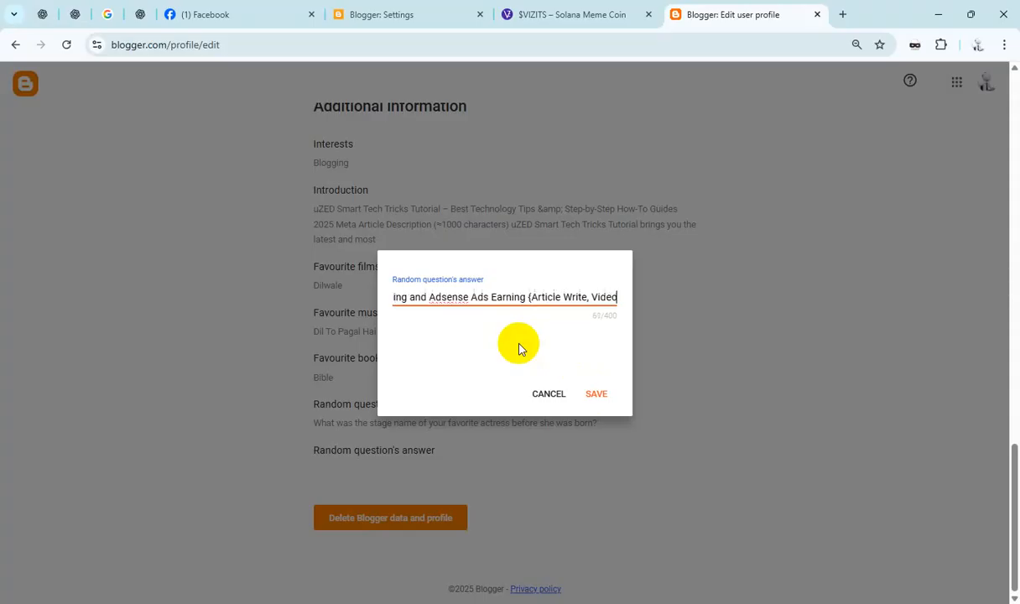
text( Uploading on YouTube/Facebook)
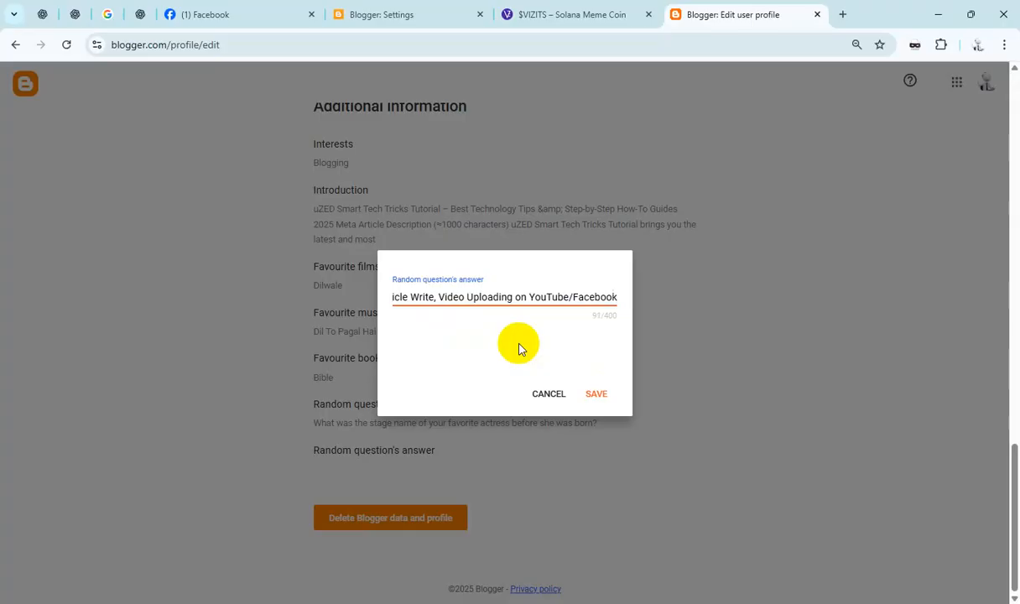
text(,)
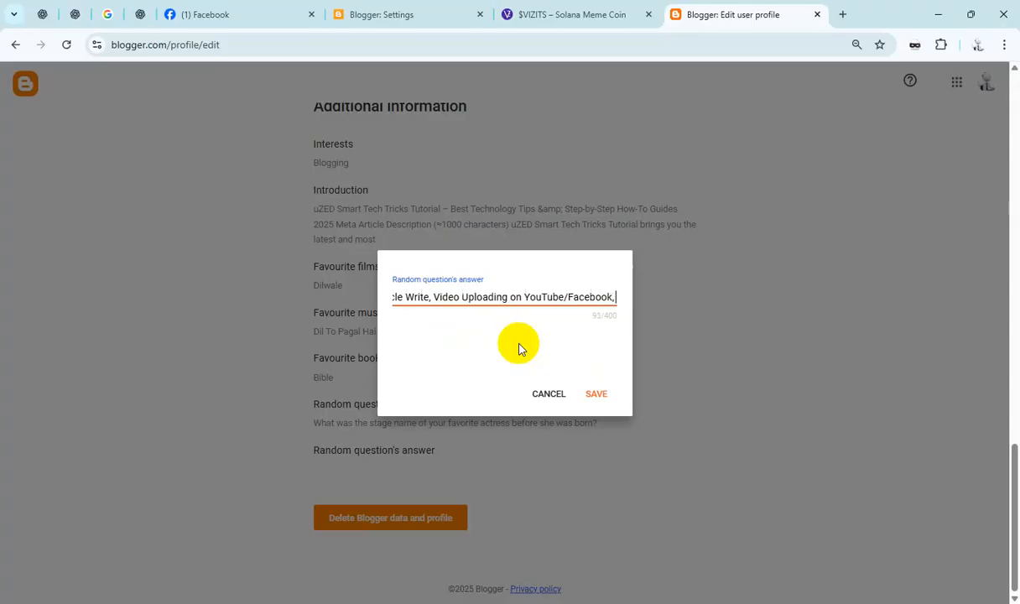
- Continue the answer with "Image Uploading on Facebook, Facebook Content Monetization, Image uploading on Facebook, Translate Article"
text( Image Uploading)
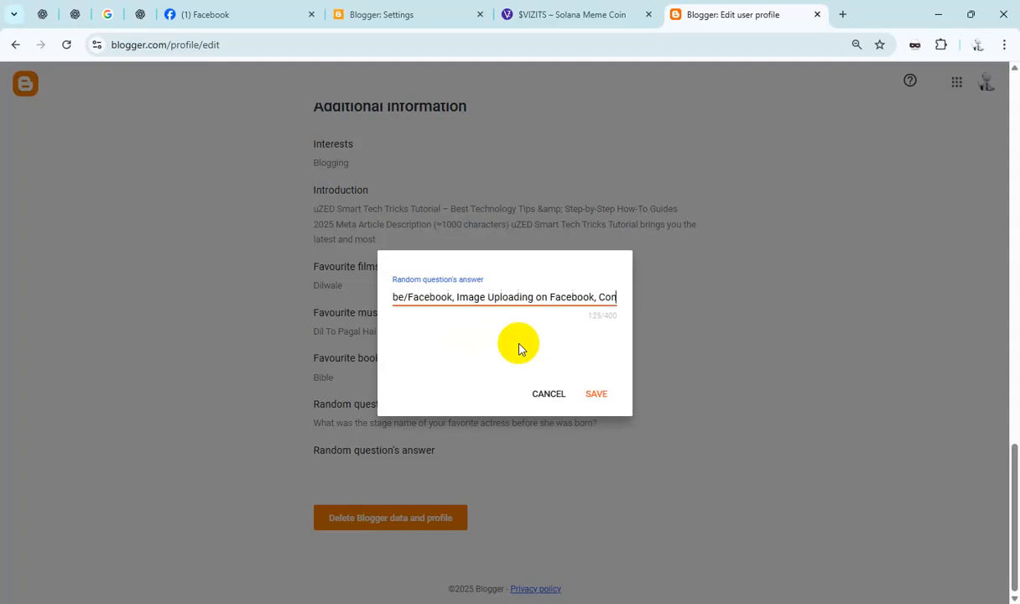
key(BackSpace)
key(BackSpace)
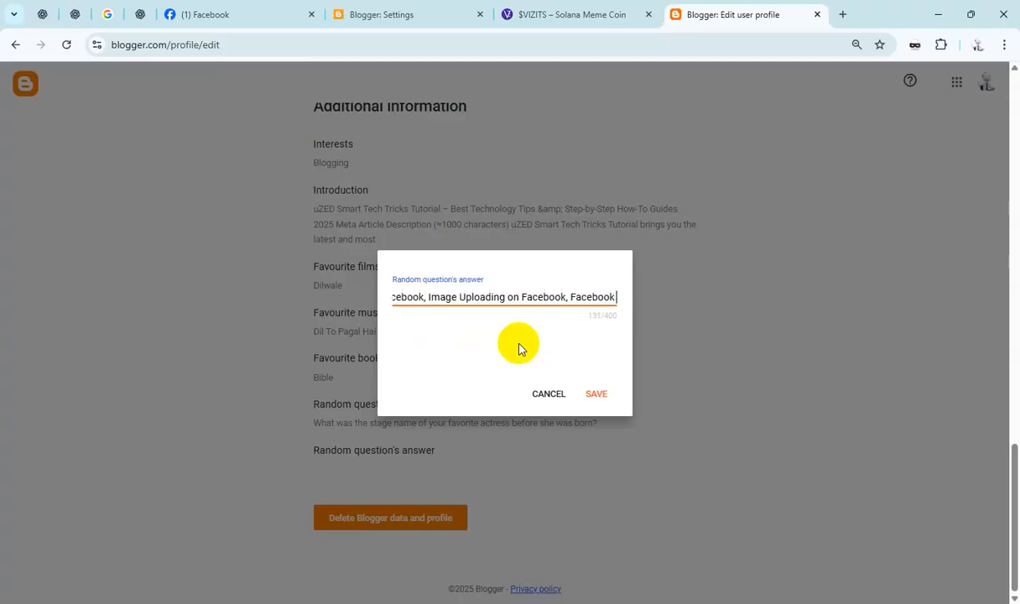
text(ontent Monetization)
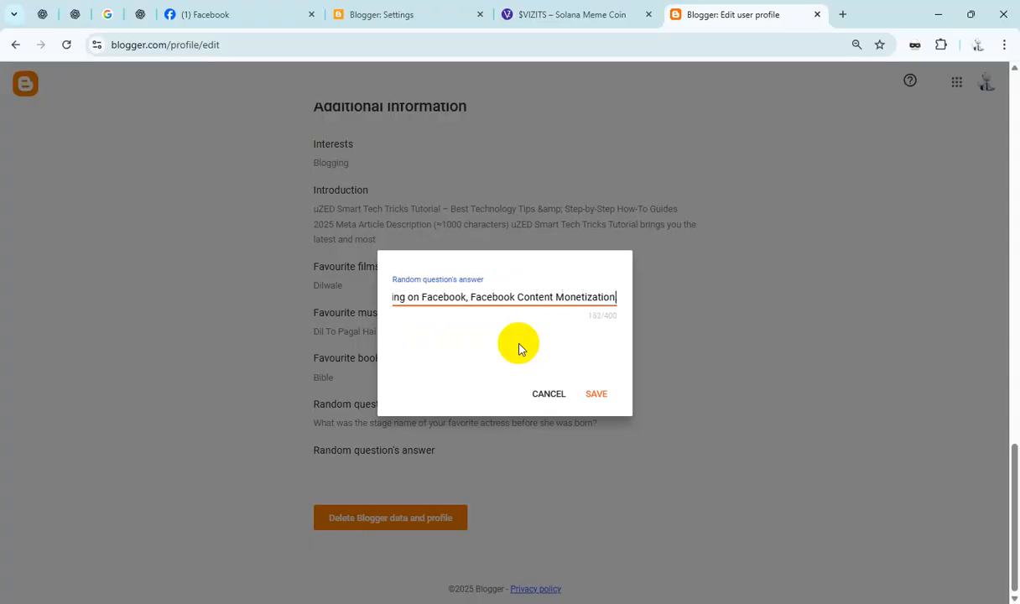
text(loading on F)
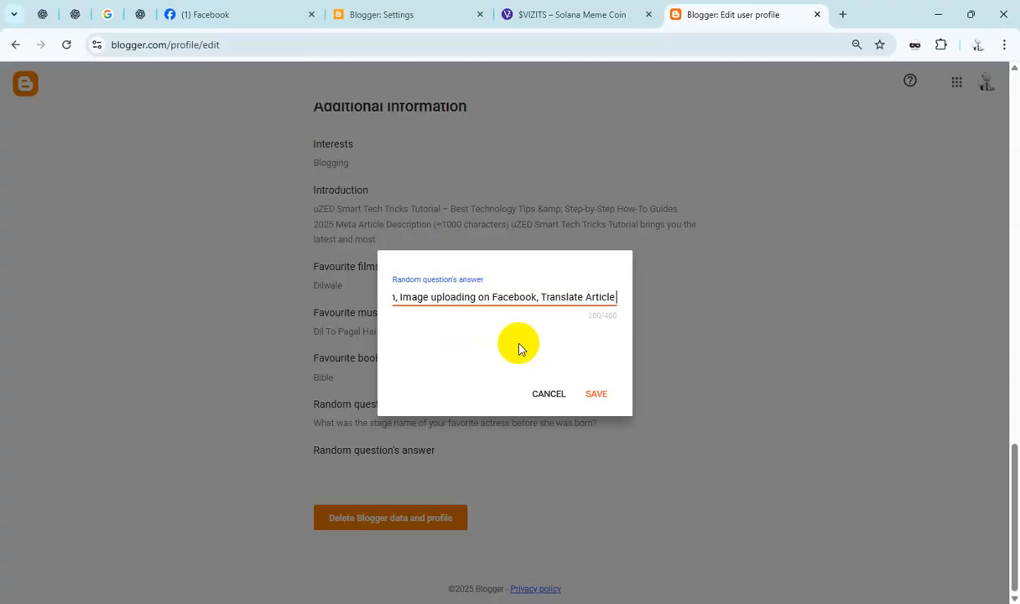
- Add "To Any Language, Write SEO Optimize Article for Blogging," to the random question's answer
key(BackSpace)
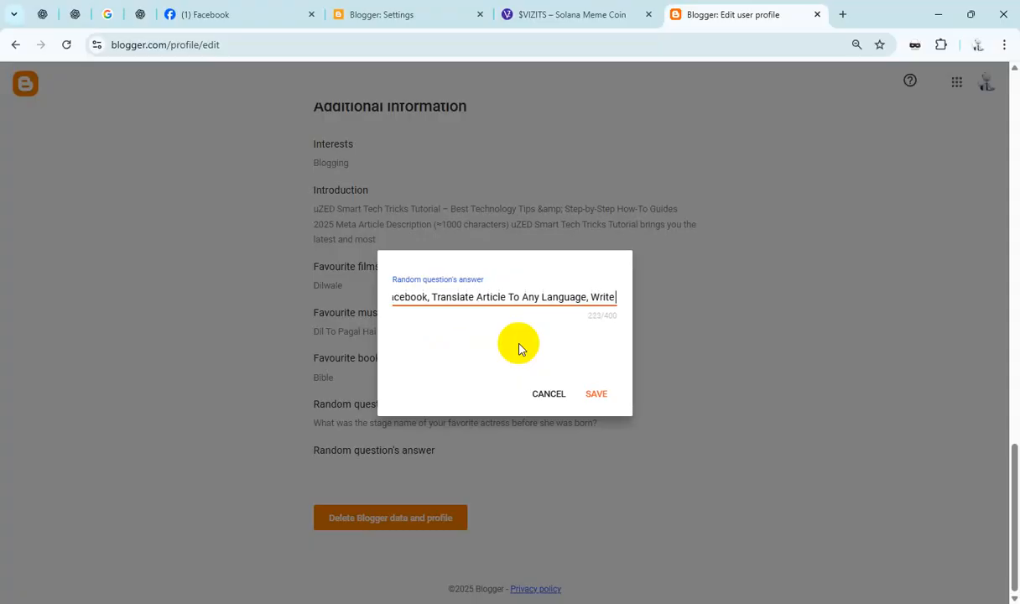
text(tim)
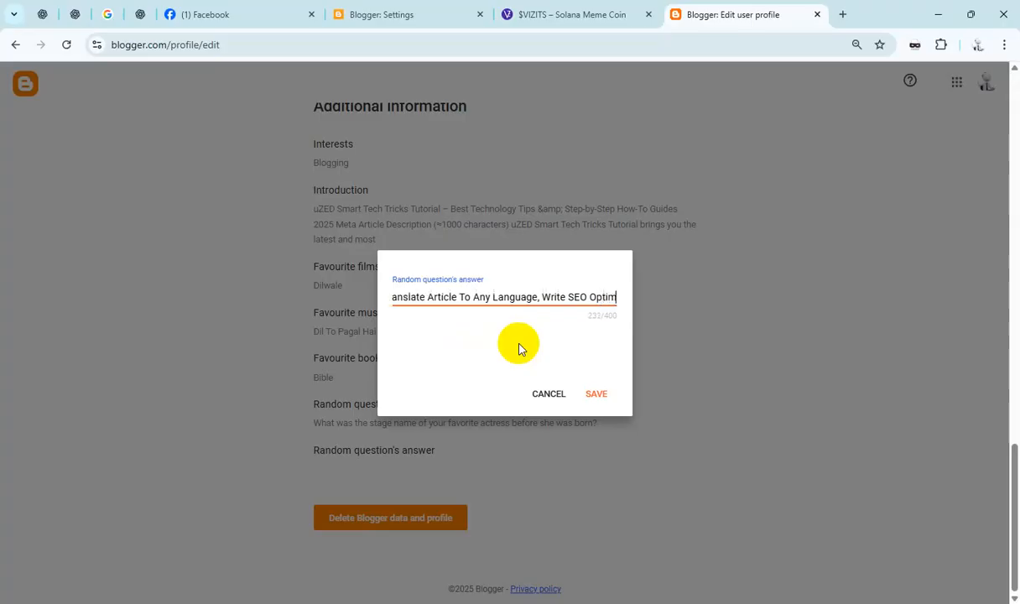
text(ize Article)
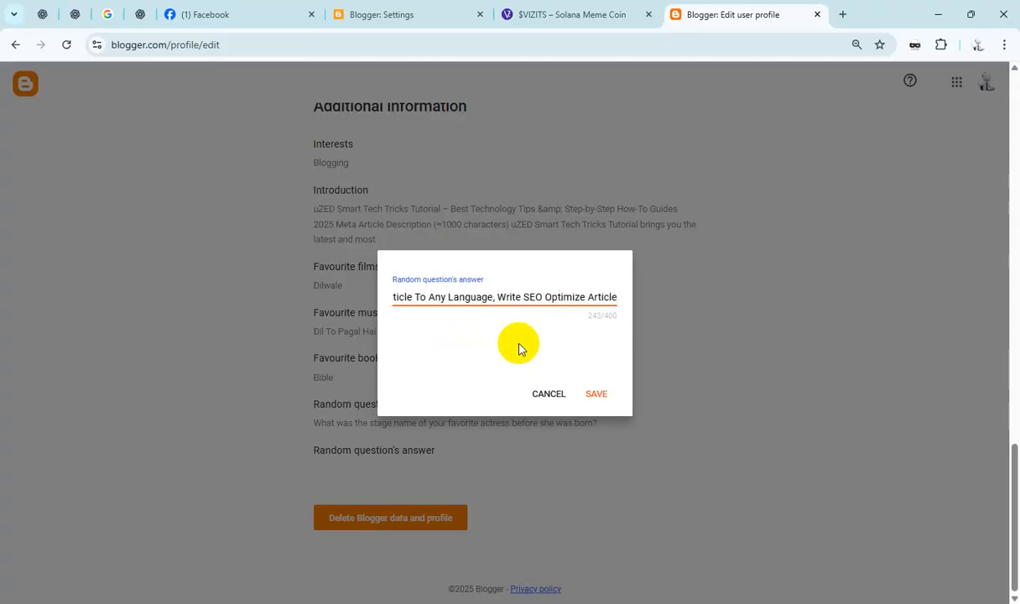
text( for B)
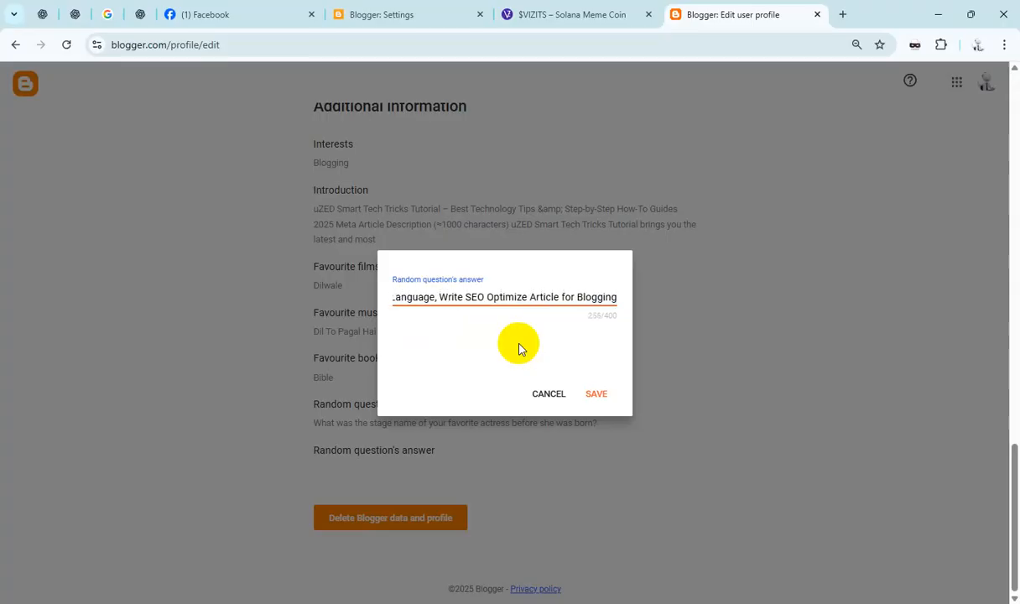
text(logging, )
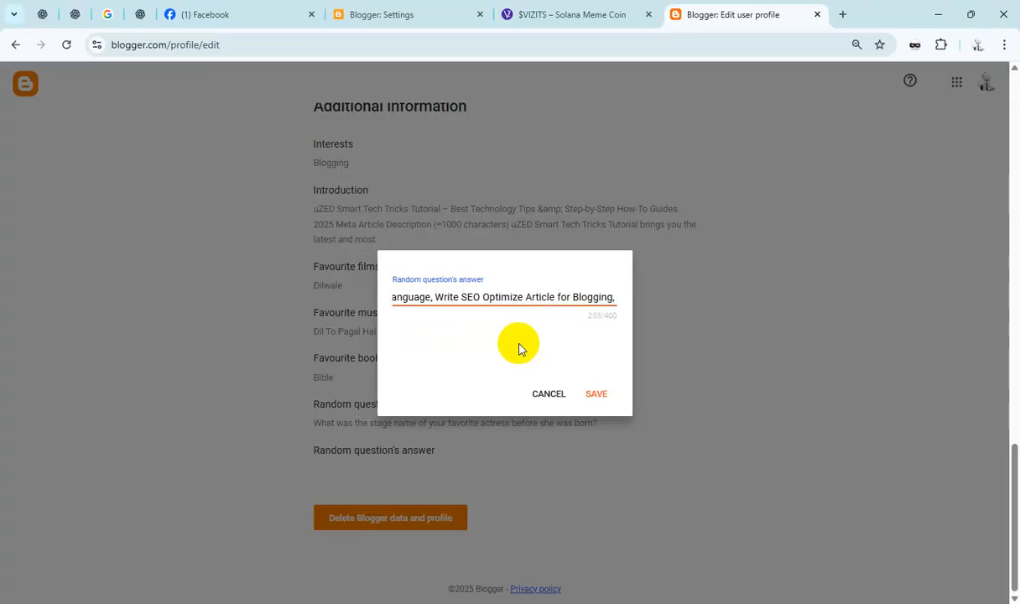
- Finish the answer with "Facebook Reels Video Uploading, Facebook Stories Earning}" and save it
text(Facebook)
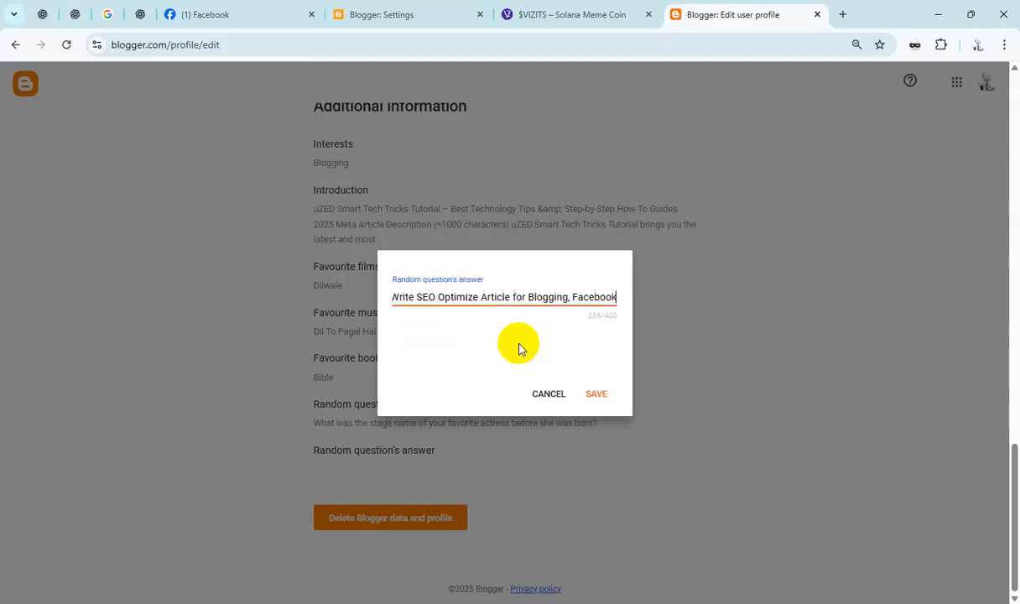
text( Reels Video Uploading, )
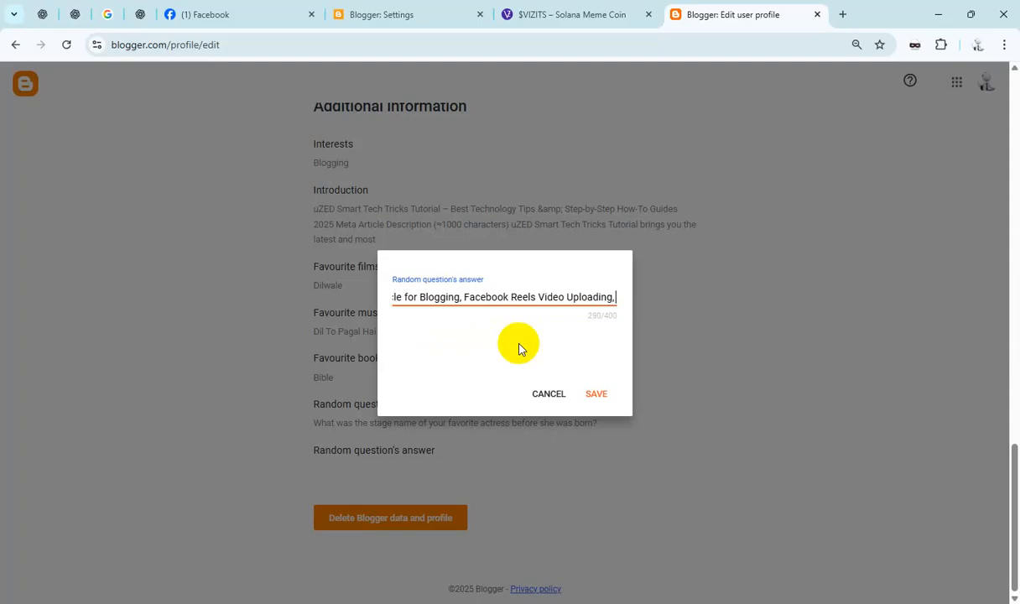
text(Facebook Stories Earning))
key(ctrl+a)
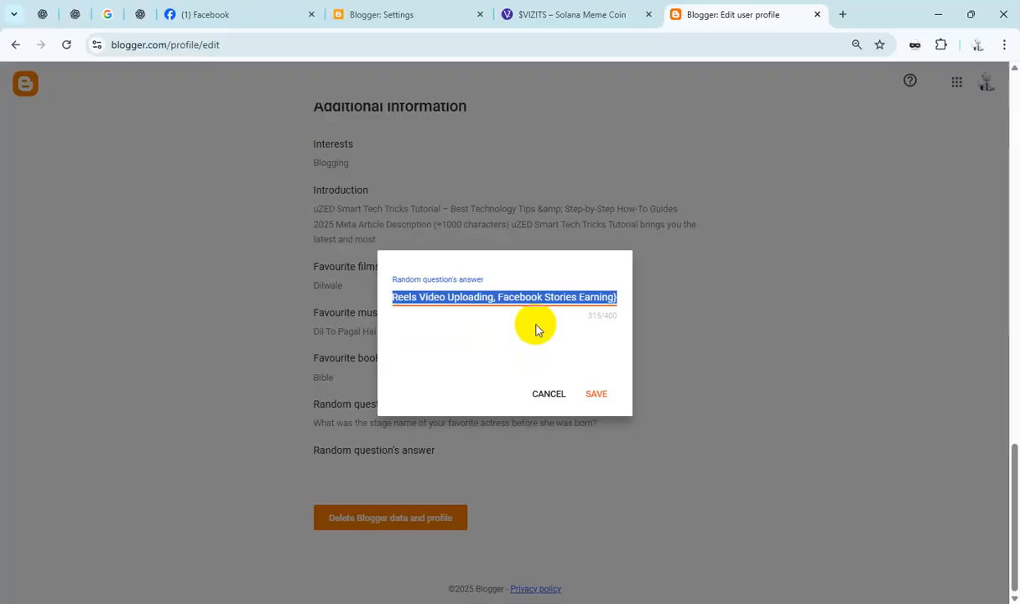
click(605, 397)
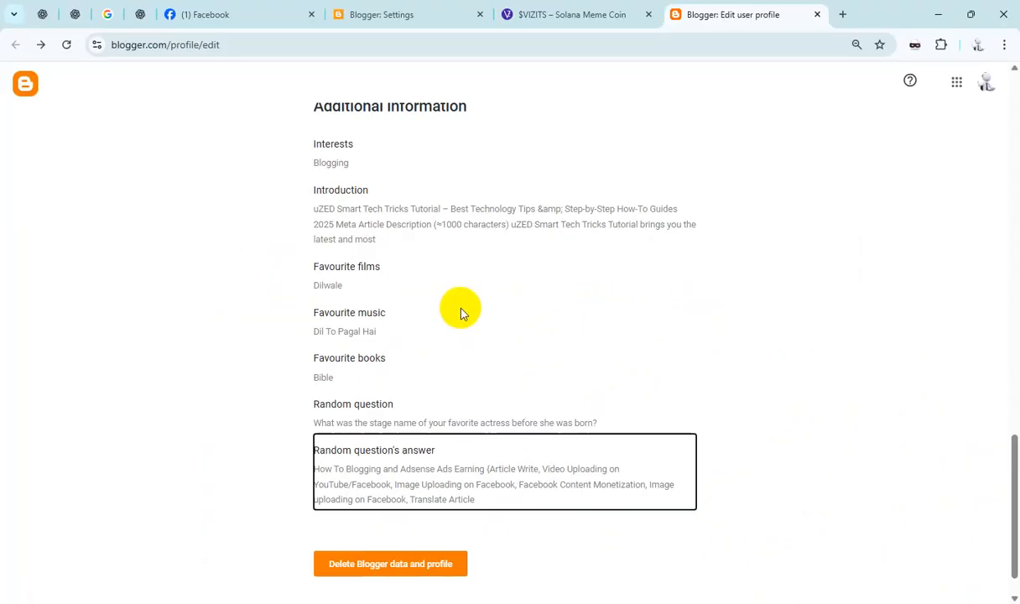
- Close the $VIZITS page and return to the Blogger settings
click(558, 14)
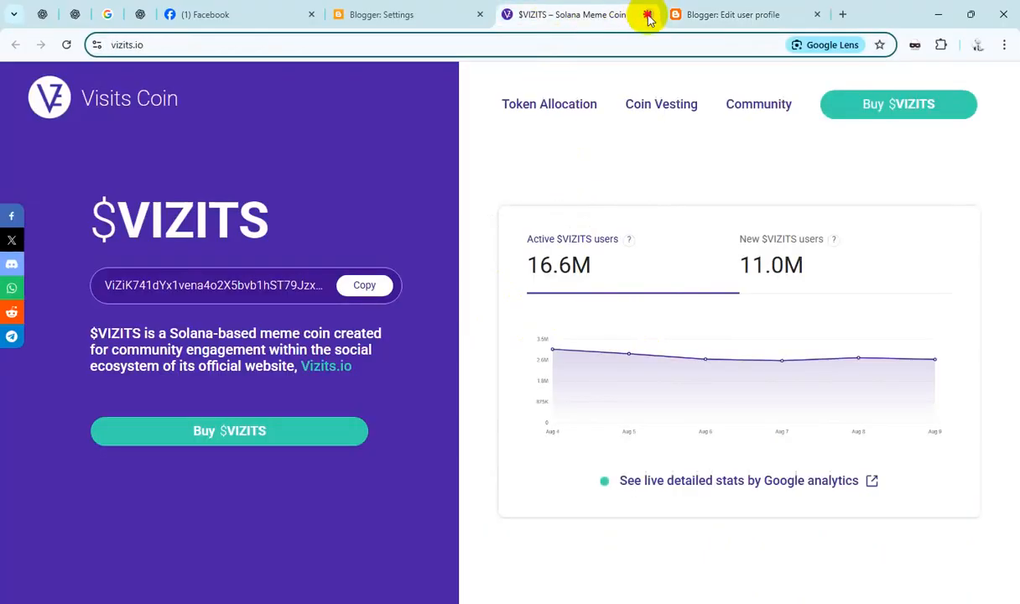
click(648, 14)
click(410, 17)
- Open the published blog and look through the newest post on its home page
scroll(65, 497, down, 1)
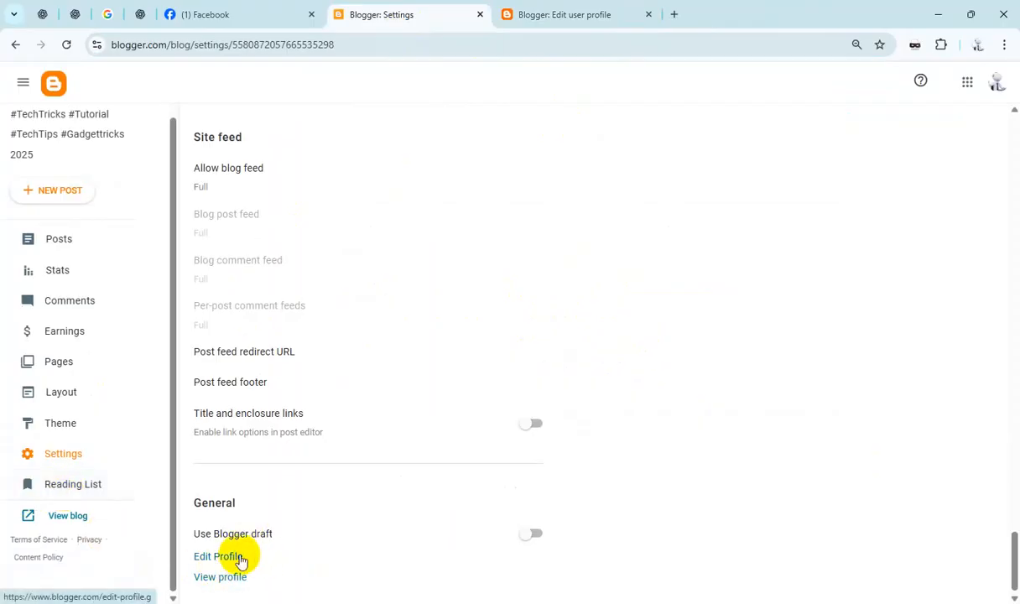
click(124, 507)
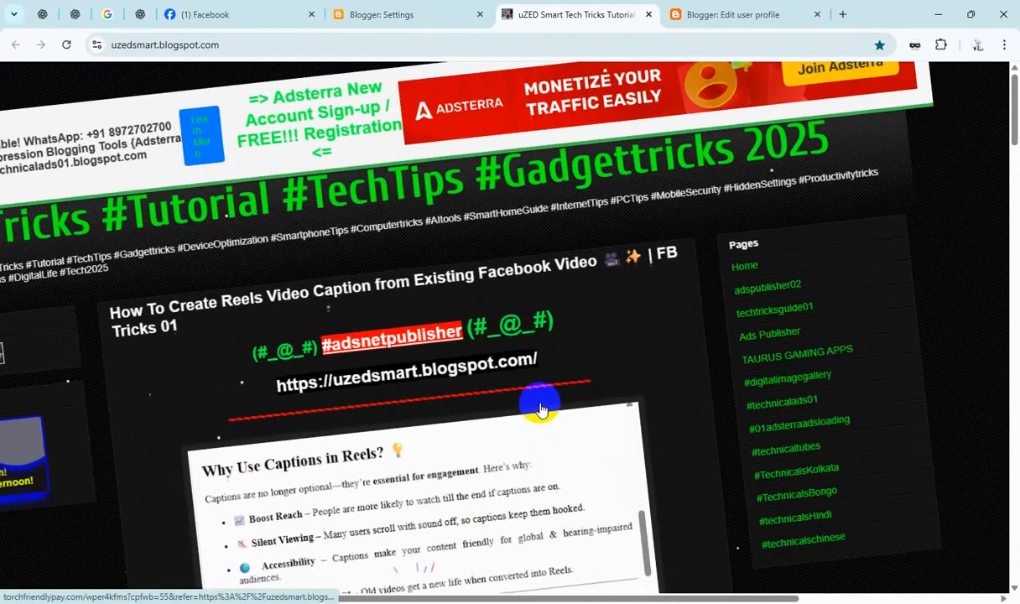
scroll(554, 411, down, 2)
scroll(558, 405, down, 12)
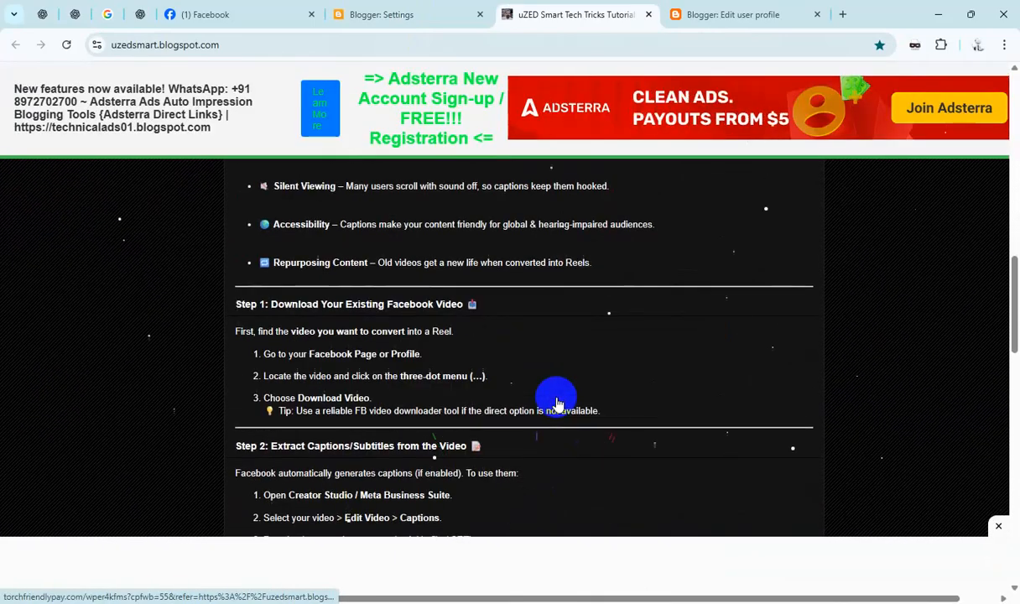
- Open the blog's list of posts, reload it and check the author picture across the published posts
click(380, 14)
click(46, 243)
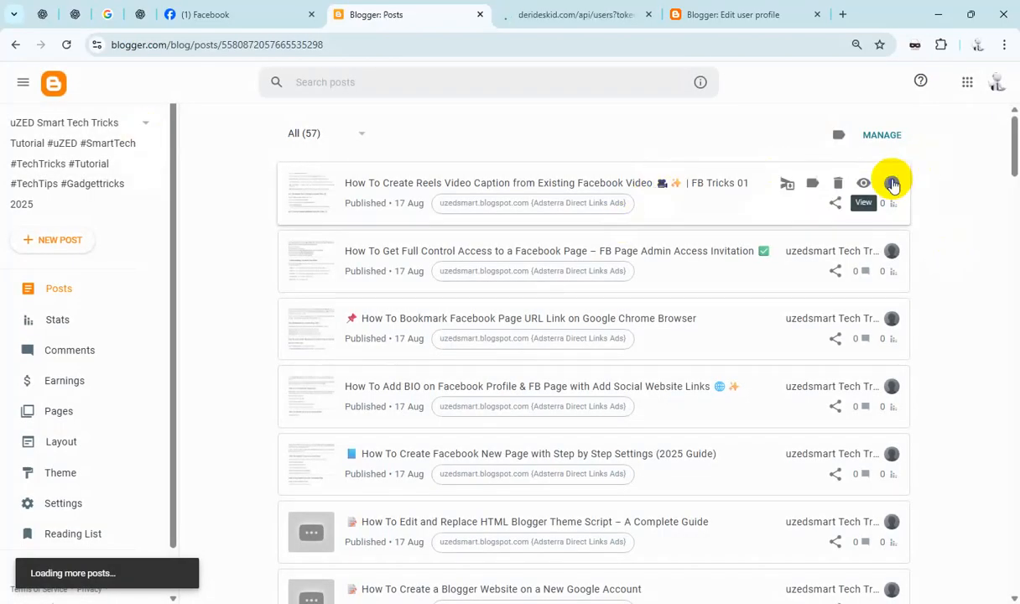
click(73, 48)
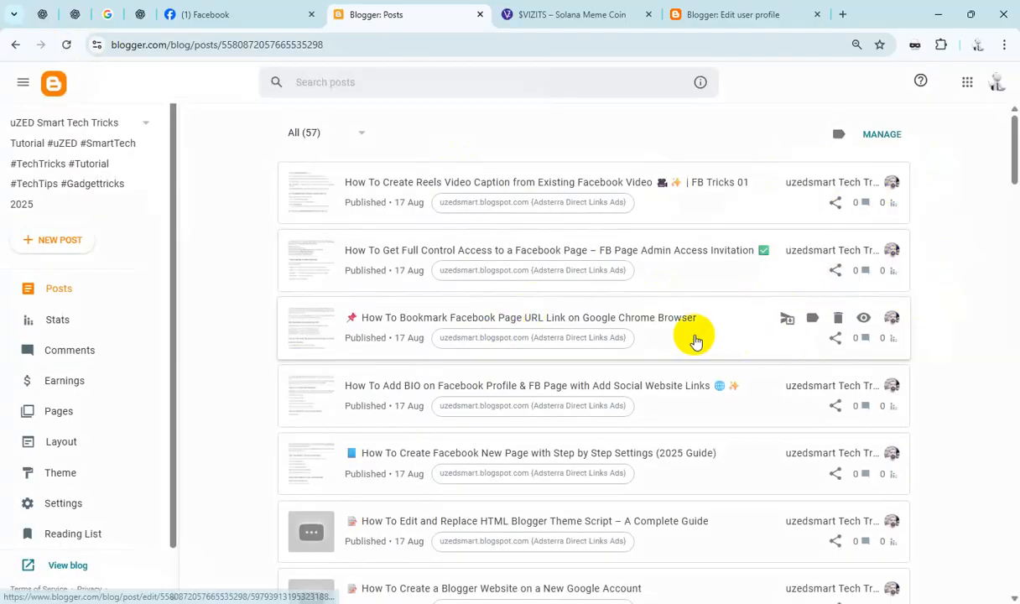
scroll(694, 338, down, 10)
scroll(694, 339, down, 15)
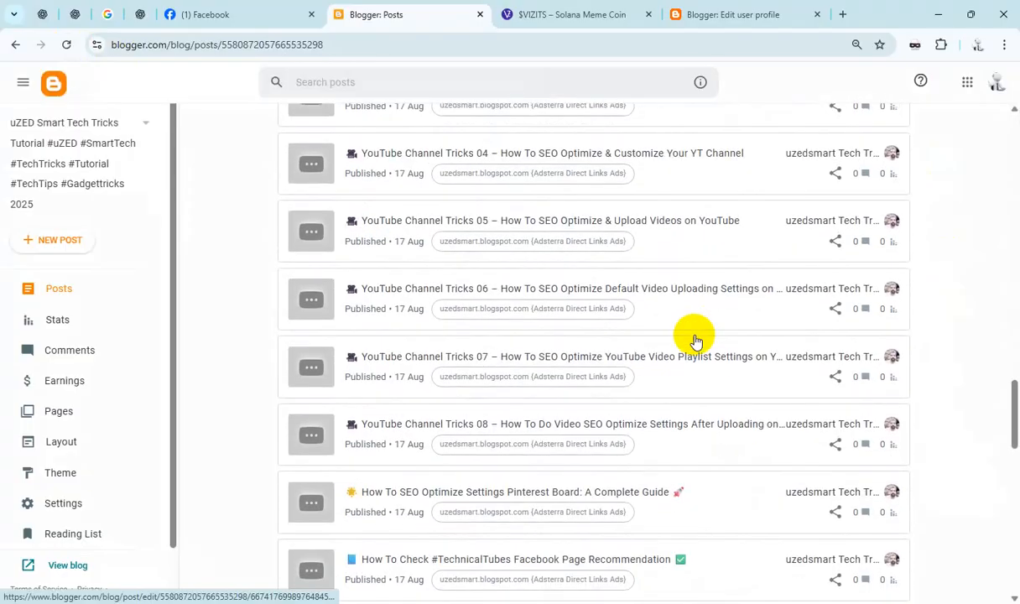